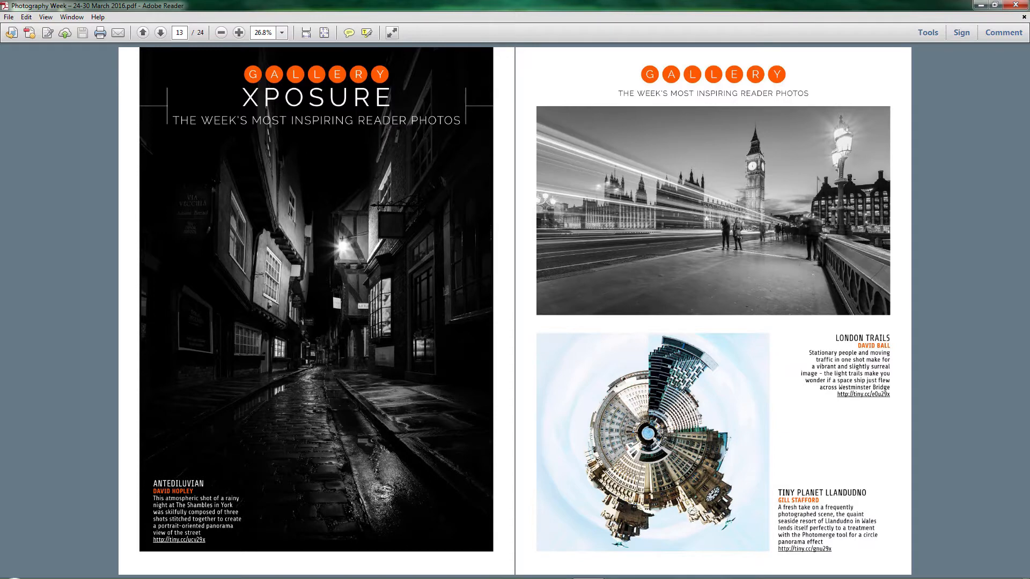
Open the print settings for the PDF and choose Send To OneNote 2013 as the printer
key("ctrl+p")
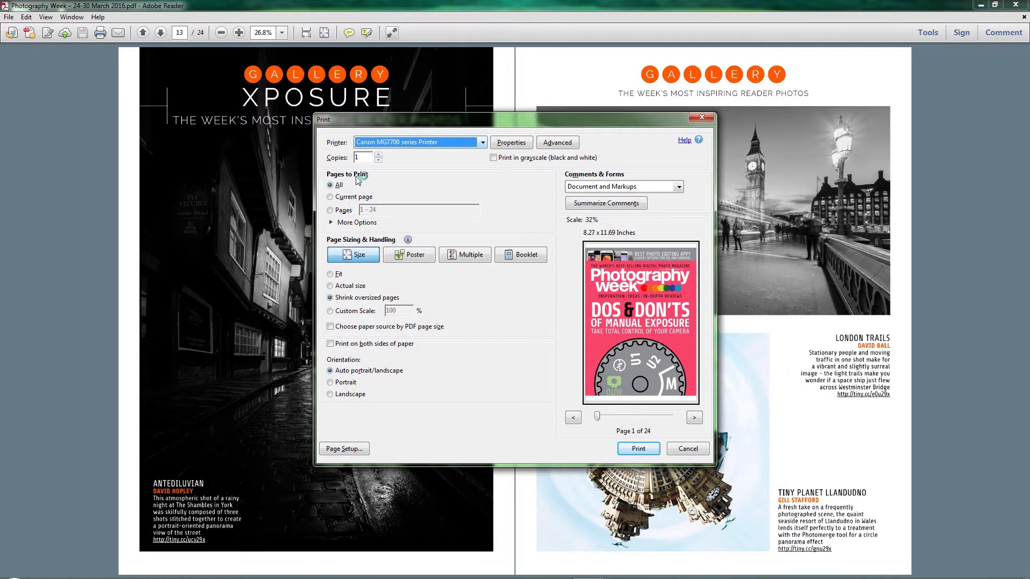
left_click(413, 142)
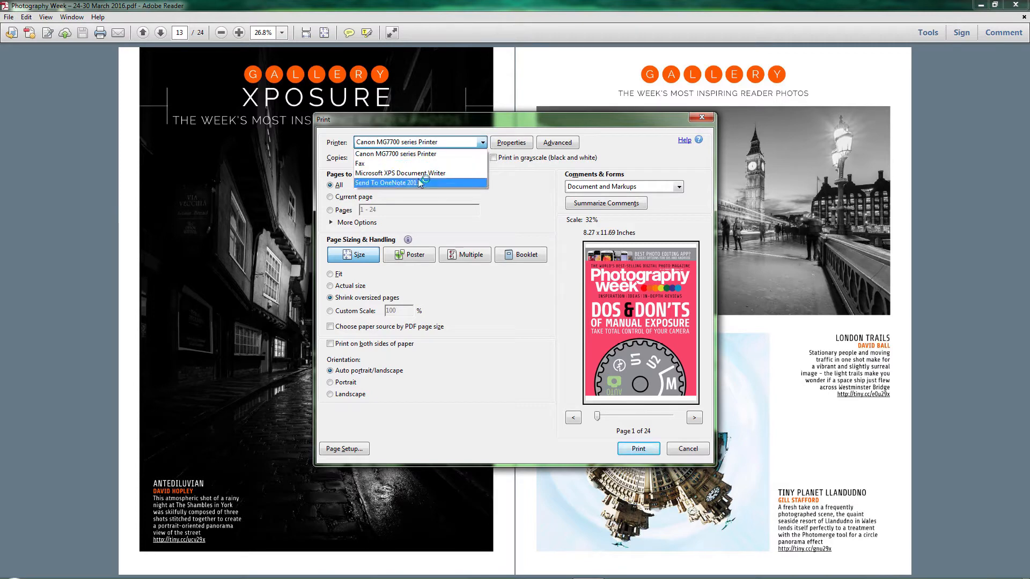
left_click(423, 180)
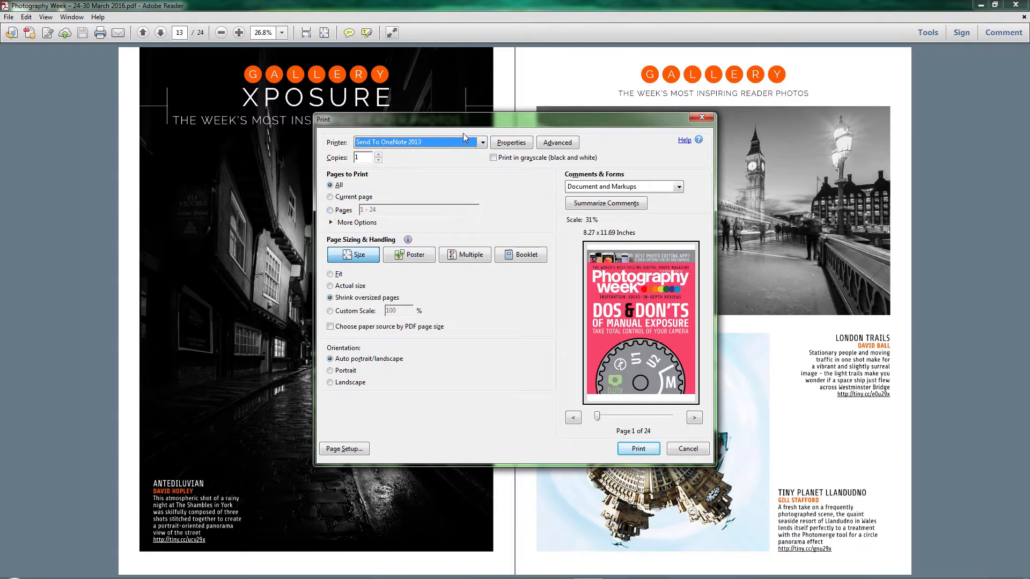
Search the computer's programs for "micro" and for "send", and return to the print settings
mouse_move(182, 573)
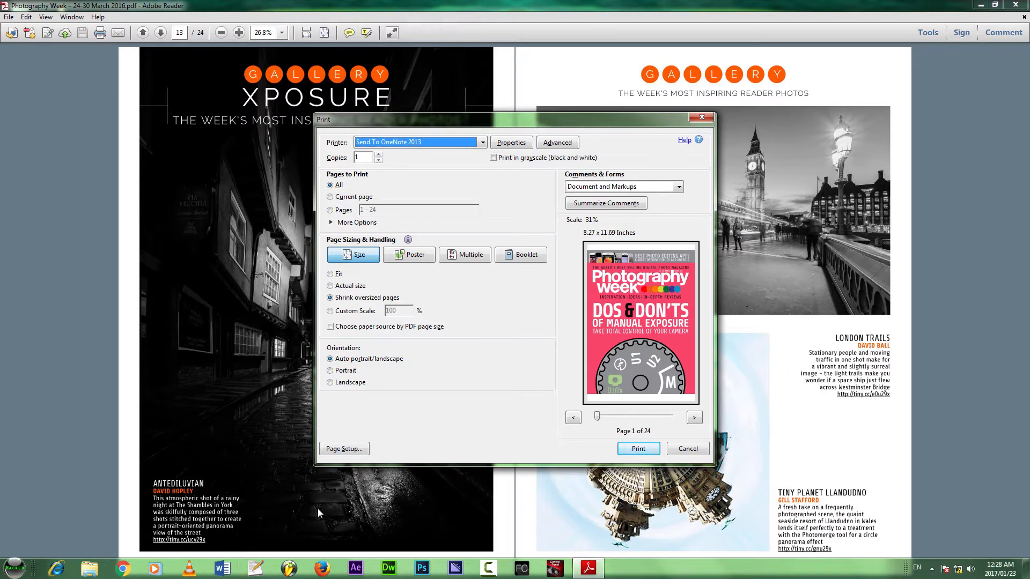
left_click(14, 568)
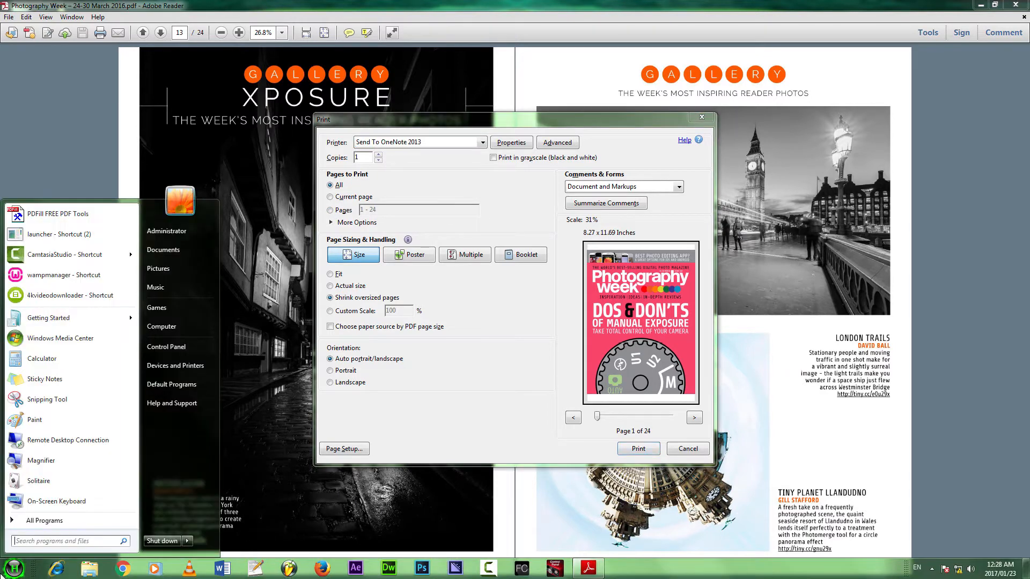
type("mi")
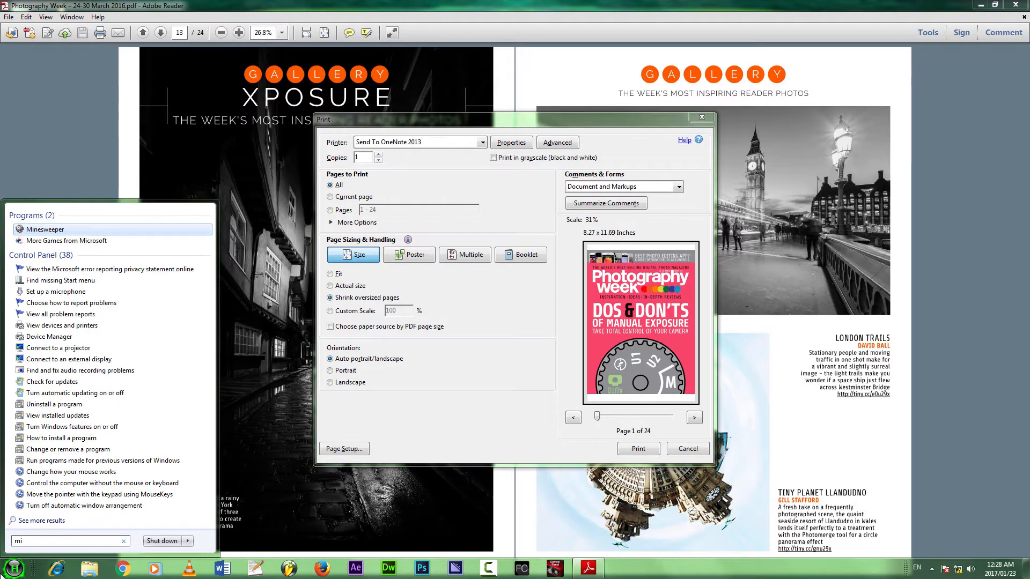
type("cro")
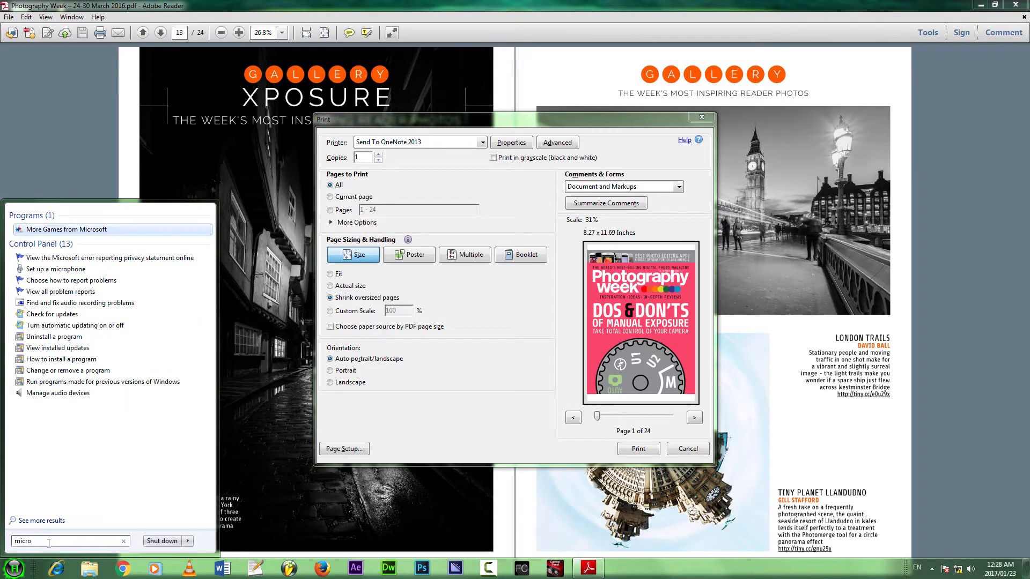
left_click_drag(49, 543, 1, 542)
type("send")
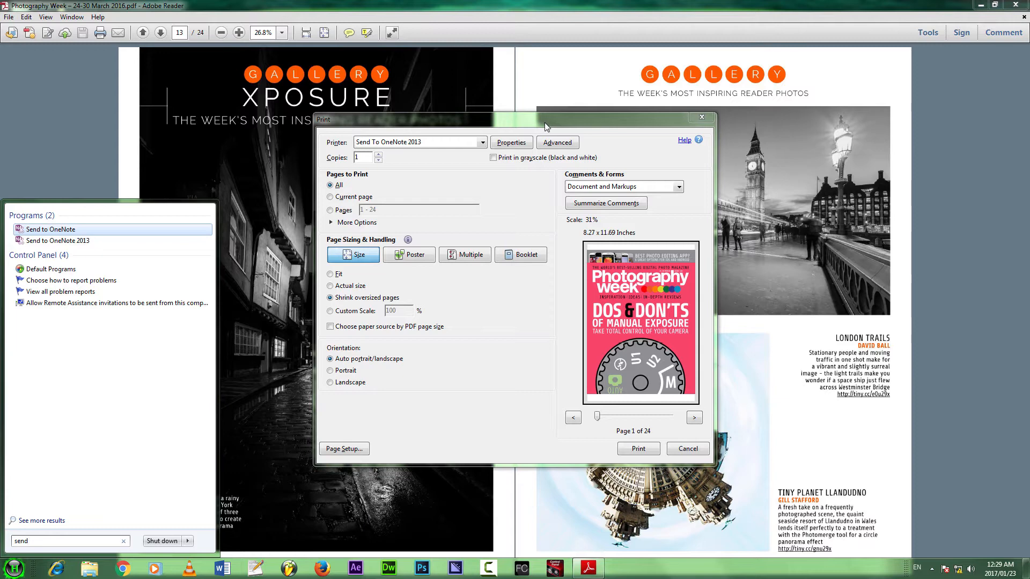
left_click_drag(544, 122, 552, 121)
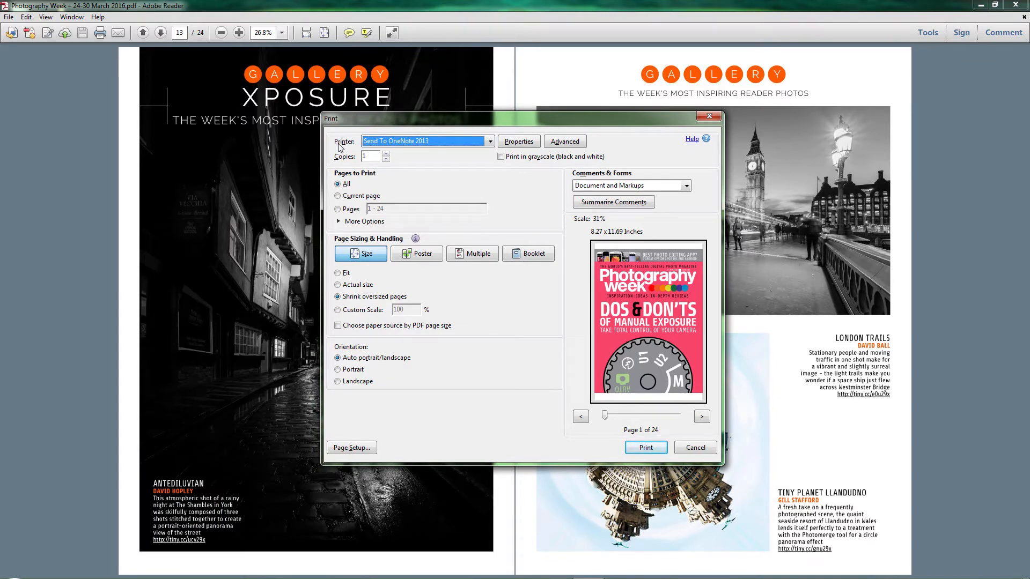
Restrict the print range to page 12 and print it to OneNote
left_click(371, 143)
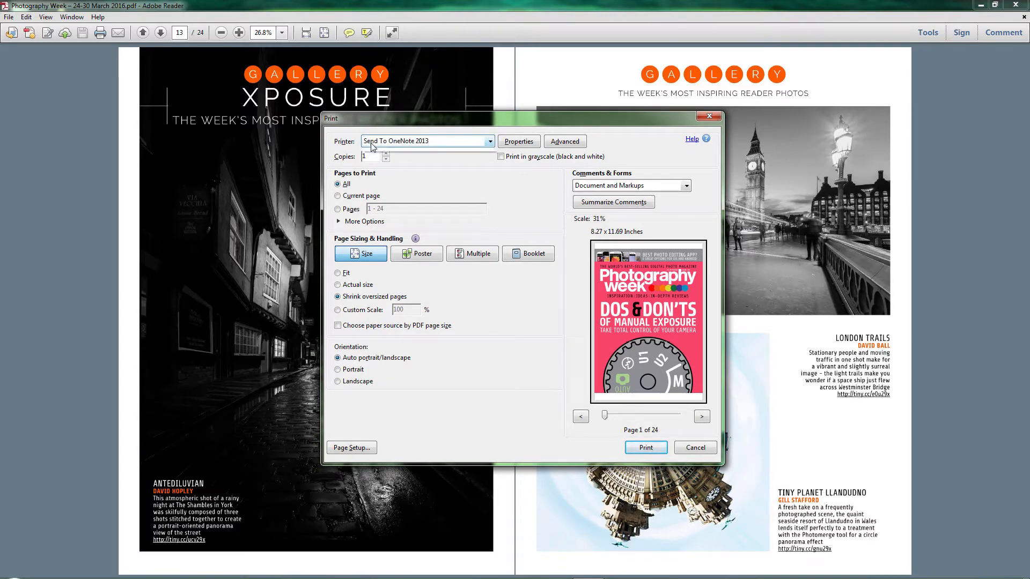
left_click(380, 140)
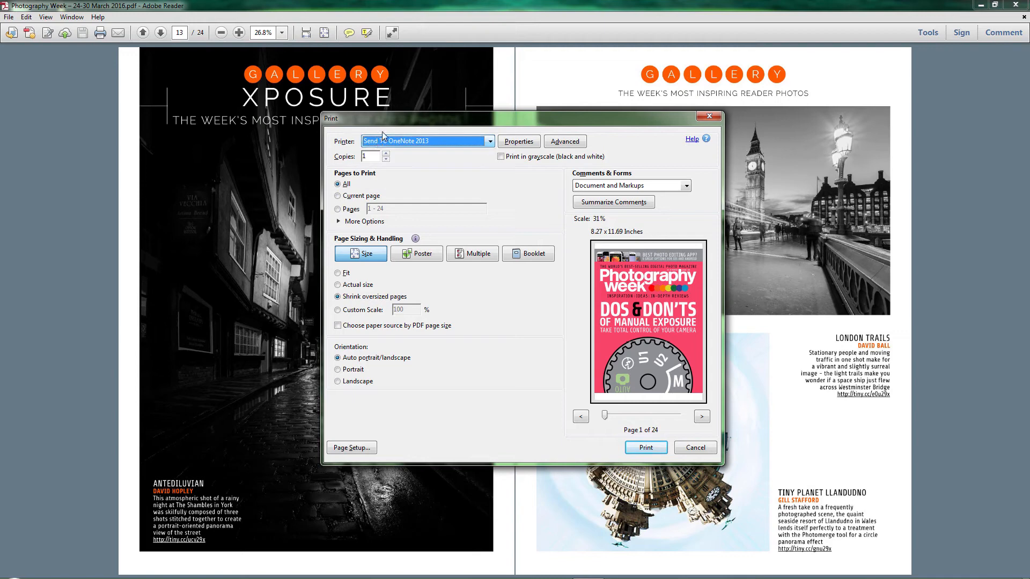
left_click(337, 211)
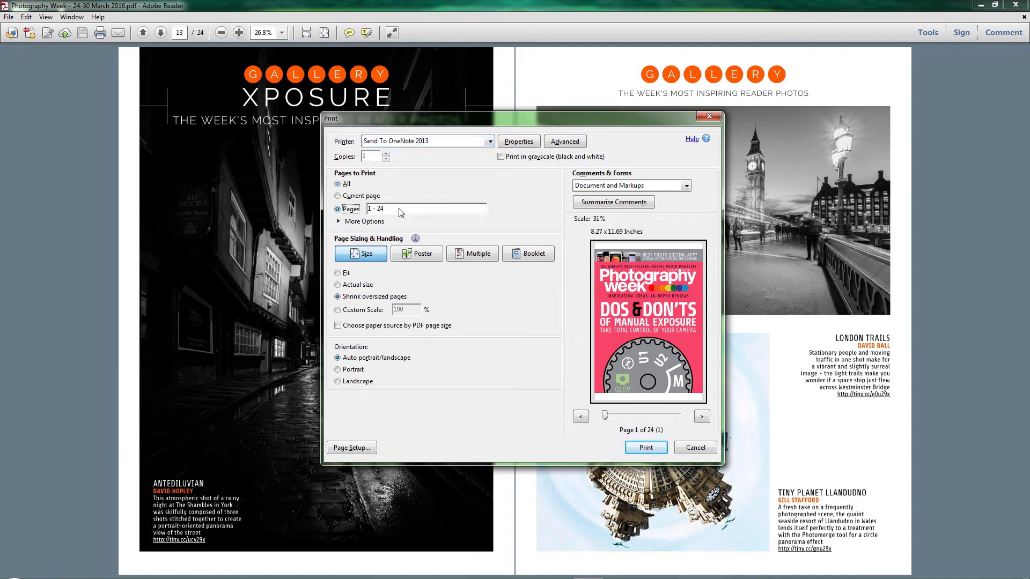
type("12")
left_click(432, 284)
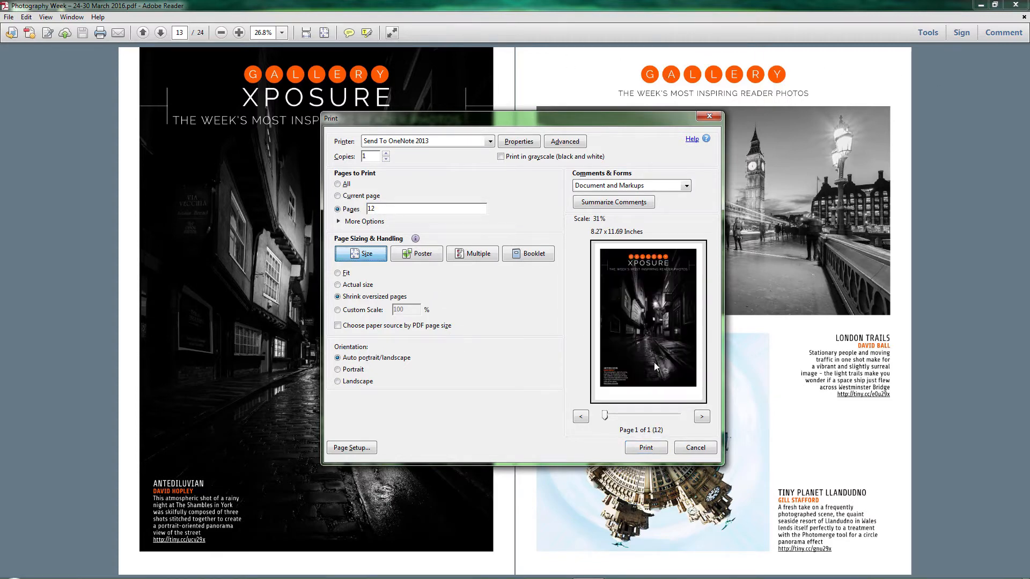
left_click(646, 451)
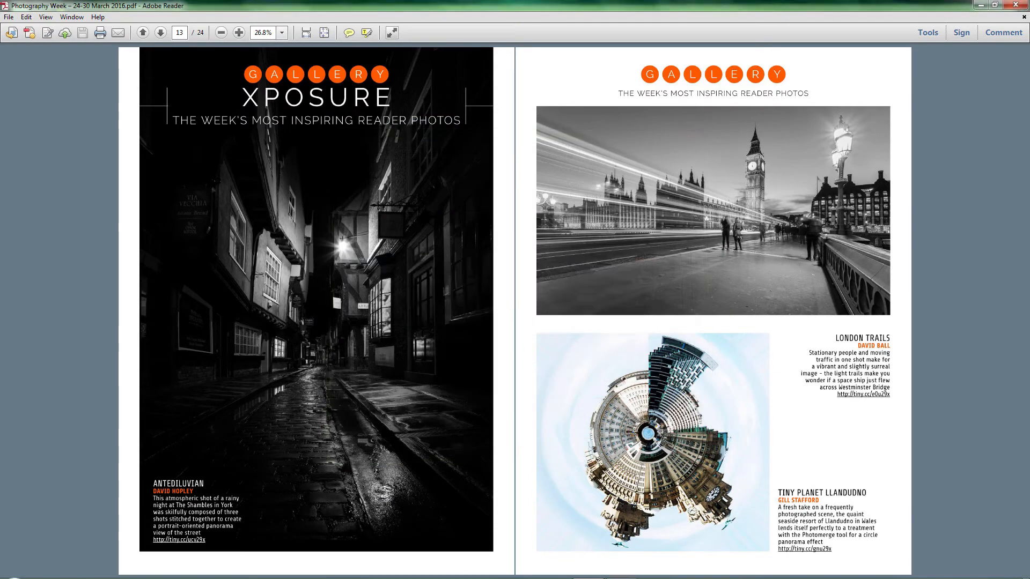
Switch to OneNote and insert the printout into the Quick Notes section of My Notebook
left_click(621, 570)
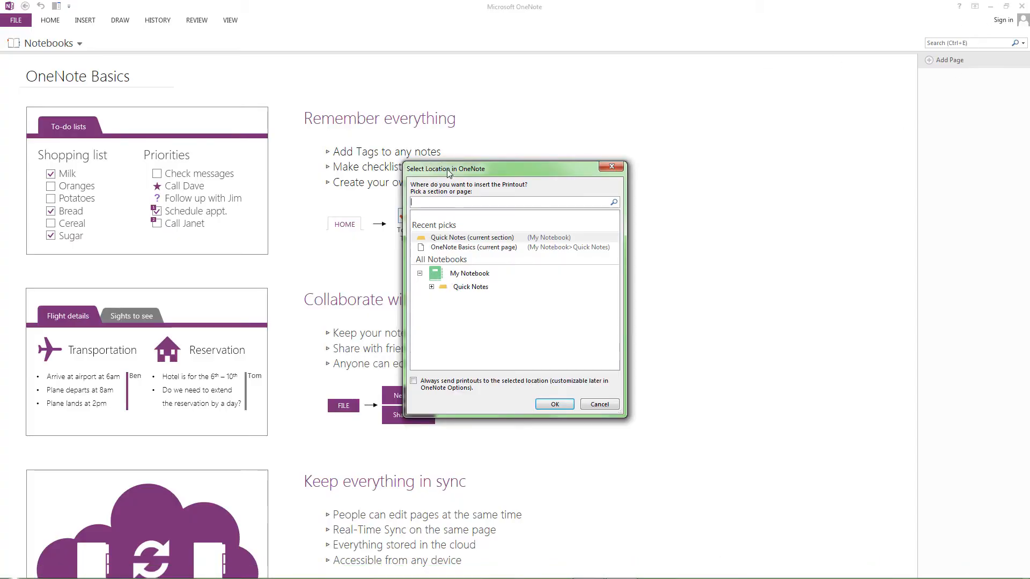
left_click_drag(449, 171, 448, 152)
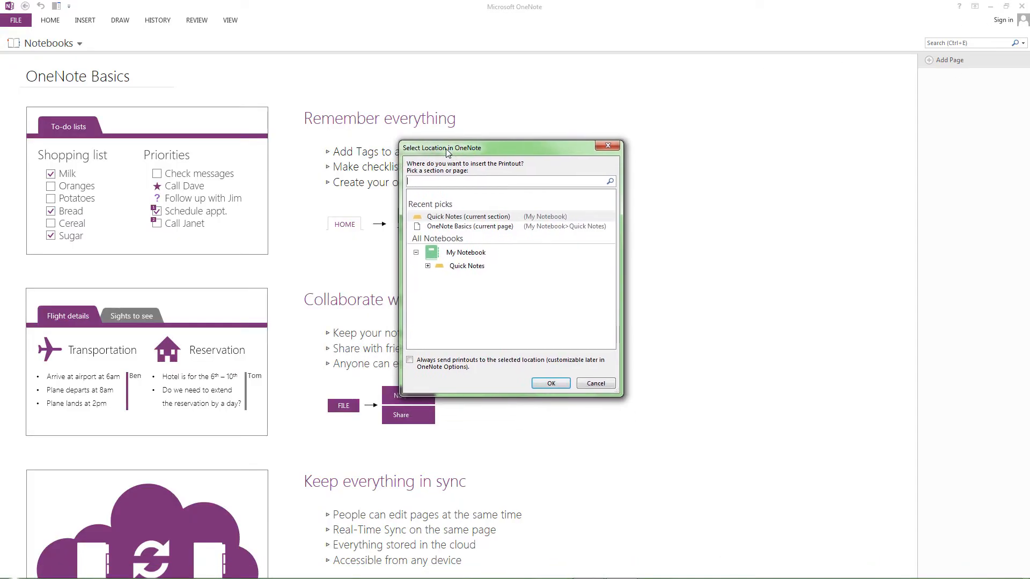
left_click(469, 268)
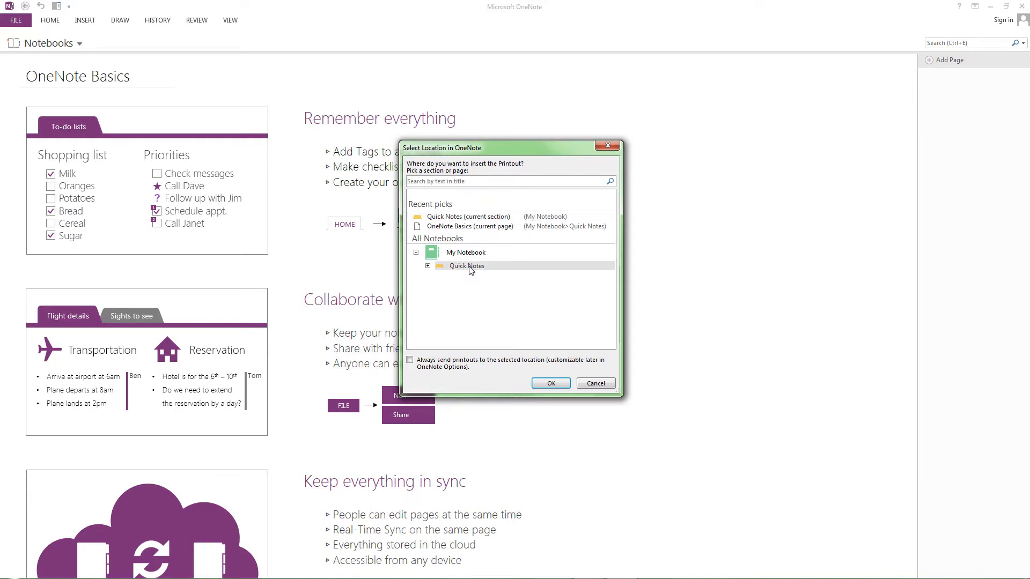
left_click(551, 383)
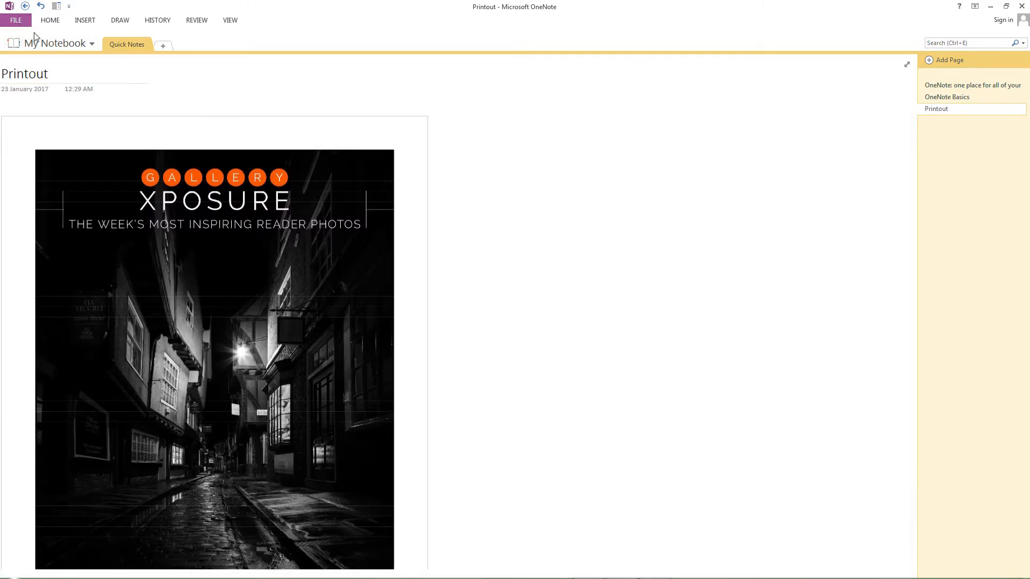
Examine the inserted printout from its title down to the caption and link at its end
scroll(515, 158, "down", 3)
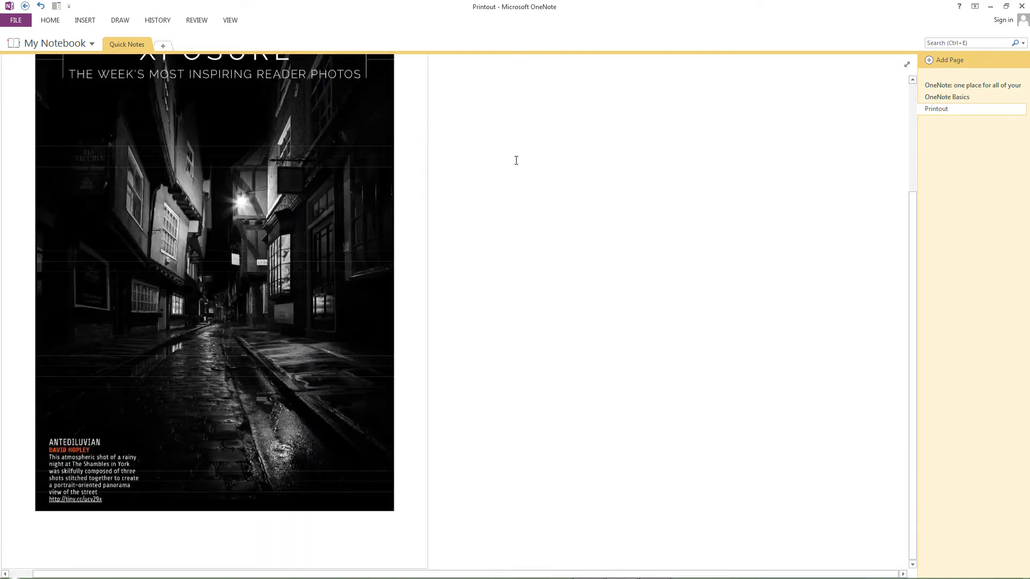
scroll(602, 170, "up", 3)
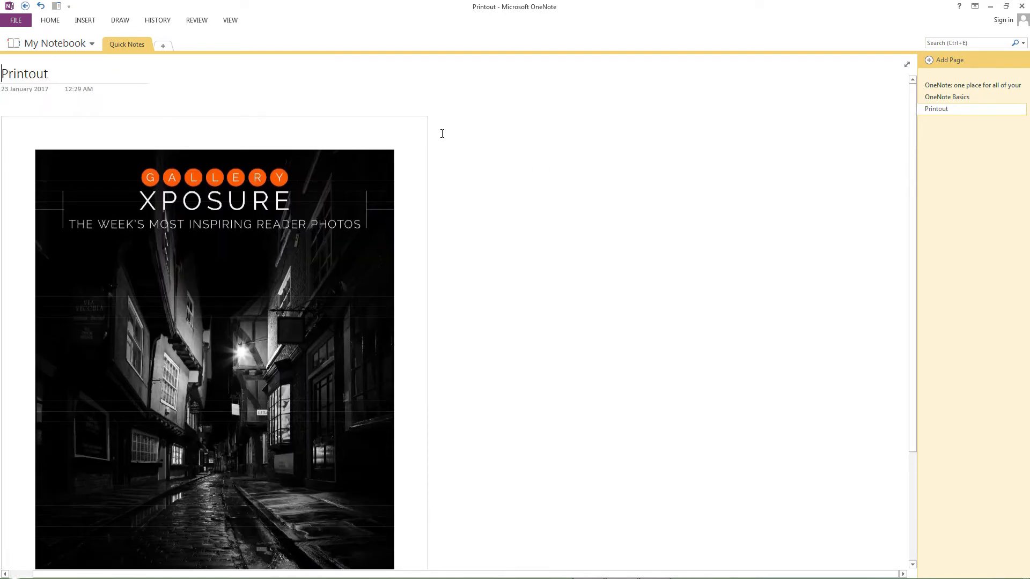
scroll(635, 152, "down", 3)
scroll(604, 155, "up", 3)
scroll(215, 311, "down", 3)
scroll(215, 311, "up", 3)
left_click(215, 343)
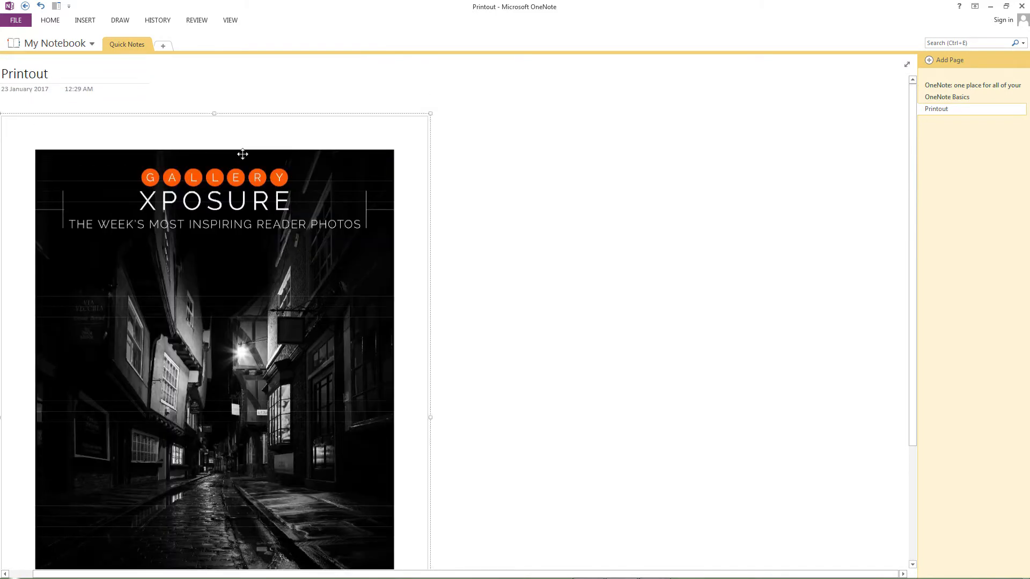
scroll(41, 173, "down", 3)
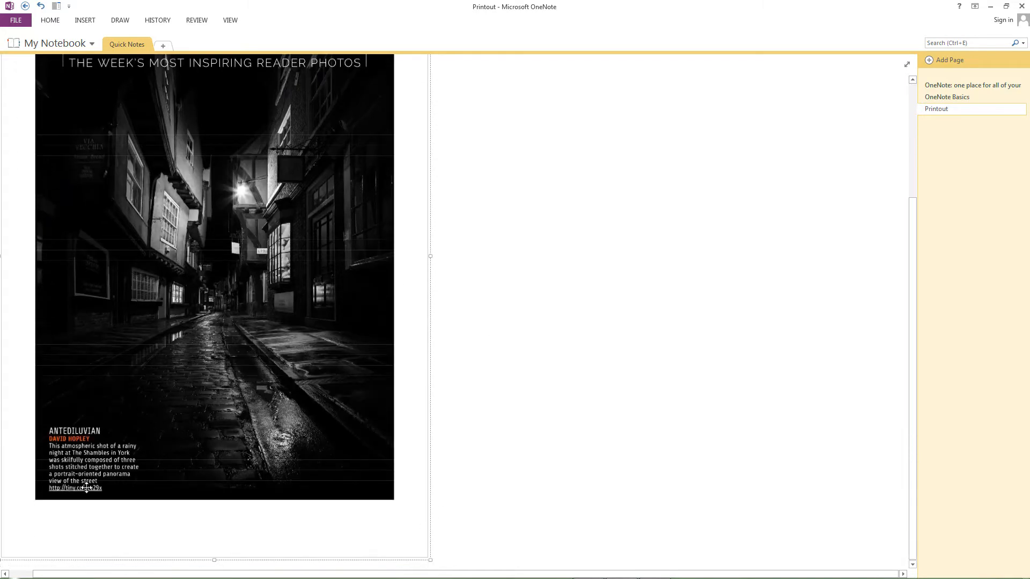
scroll(245, 332, "up", 3)
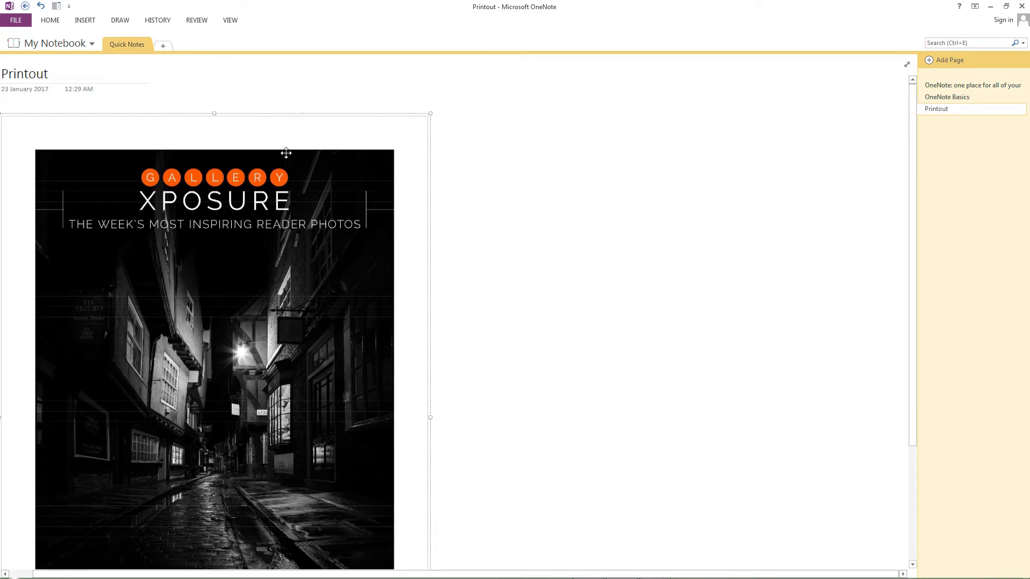
scroll(340, 333, "down", 3)
scroll(348, 296, "up", 3)
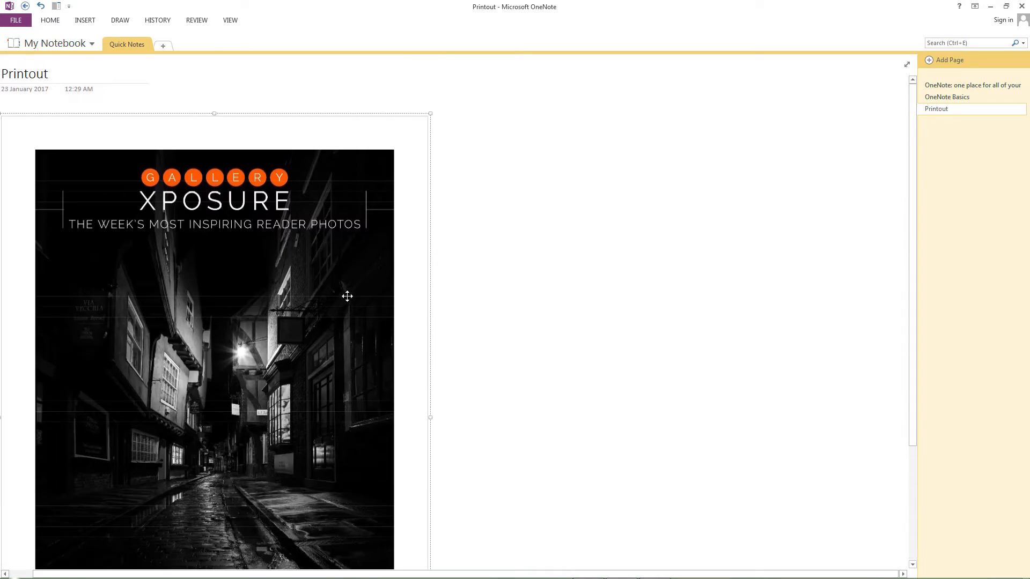
Save the printout image to the Desktop as a PNG named image1
right_click(300, 223)
left_click(343, 337)
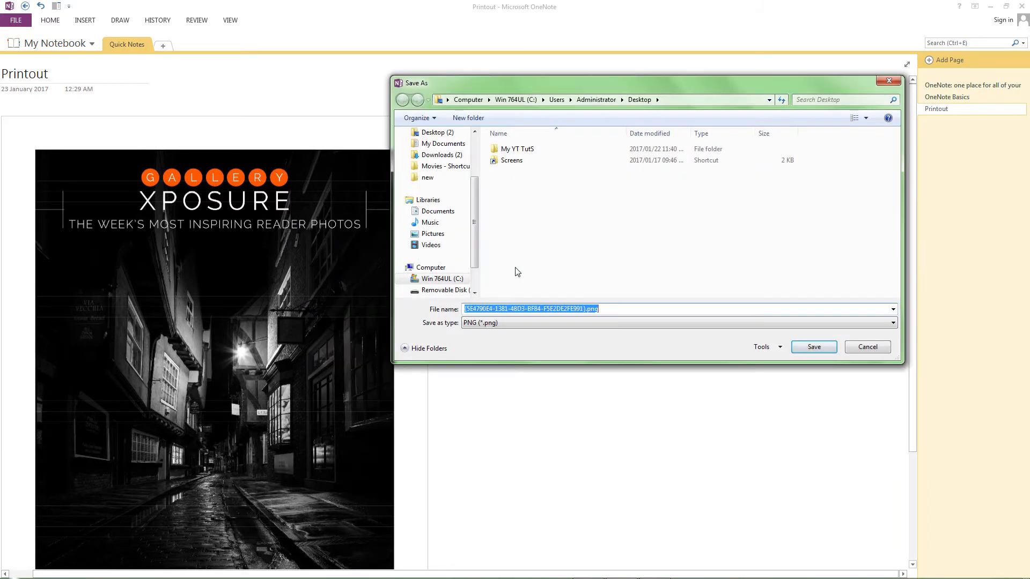
left_click_drag(475, 207, 478, 153)
left_click(435, 171)
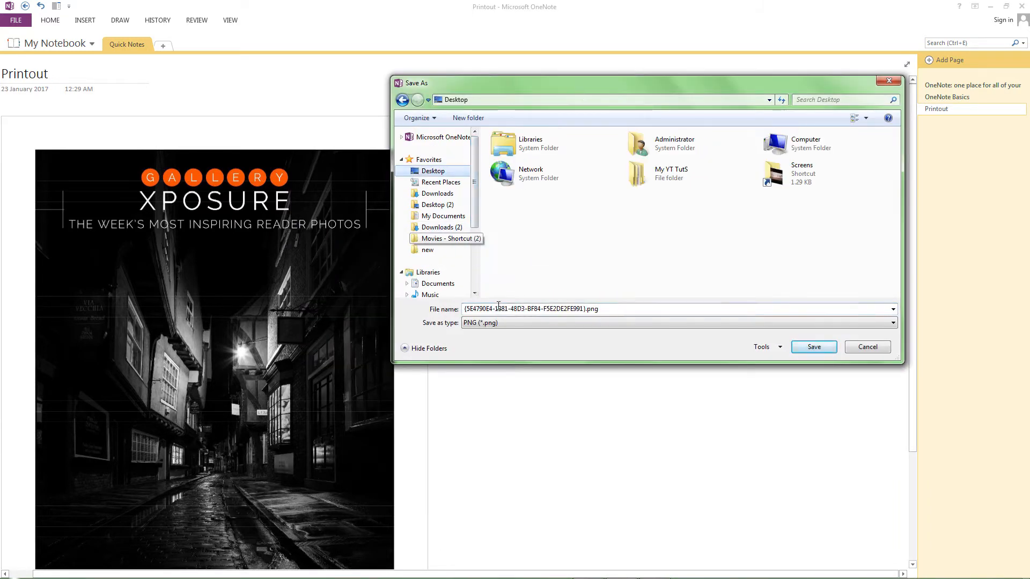
type("im")
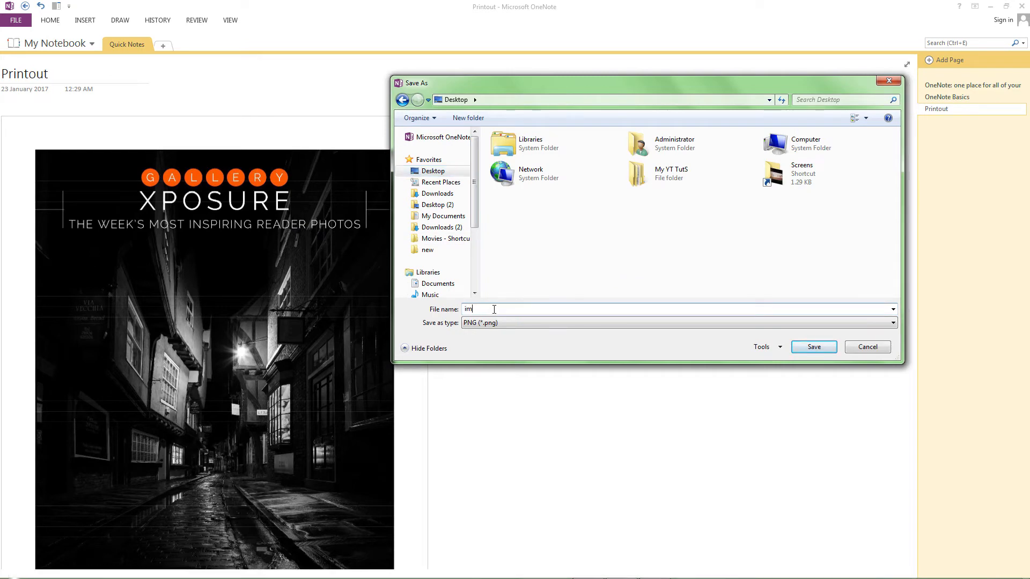
type("age1")
left_click(811, 347)
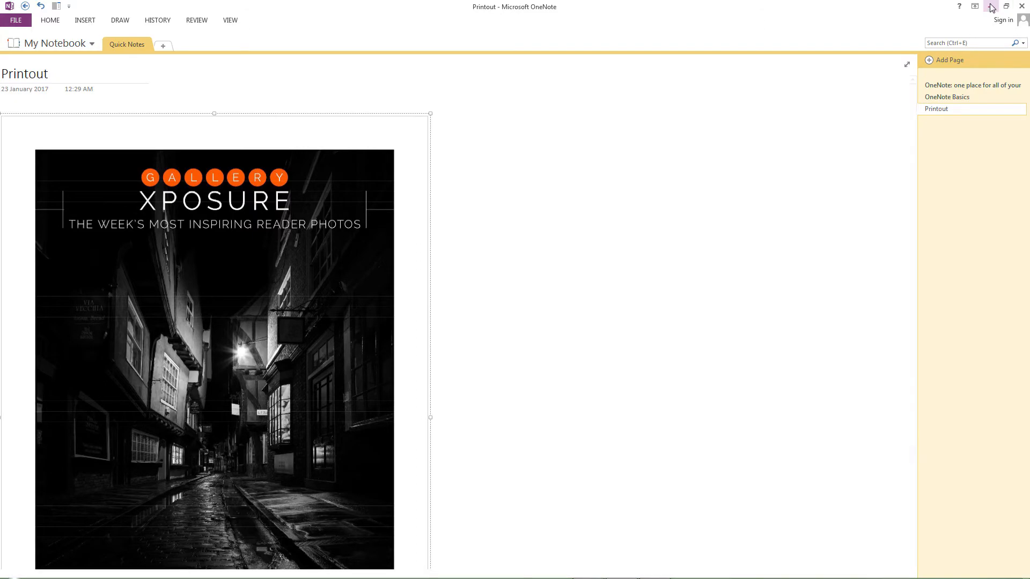
Minimize OneNote and the PDF reader, and open image1.png from the desktop in Windows Photo Viewer
left_click(991, 7)
left_click(990, 6)
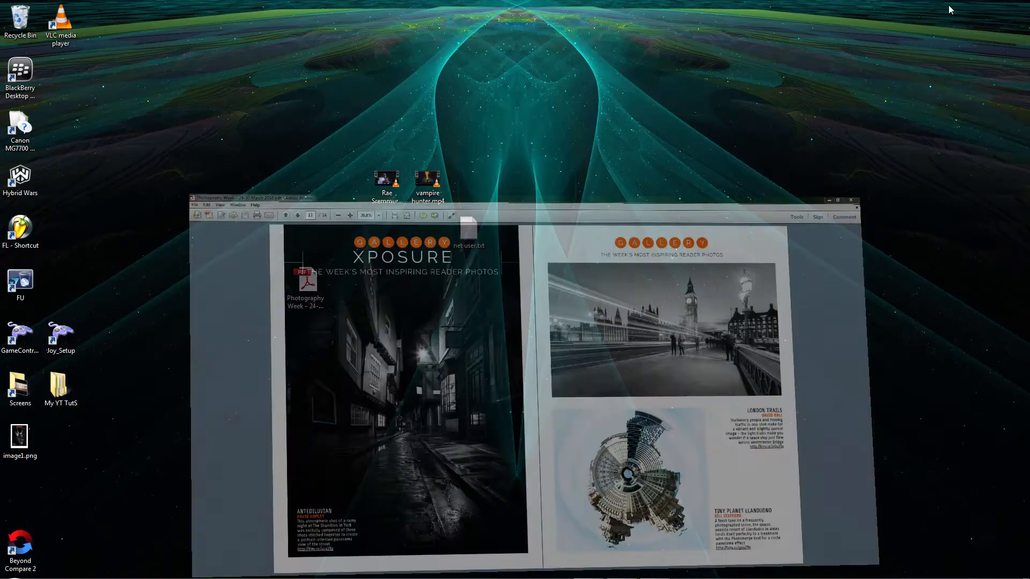
double_click(20, 440)
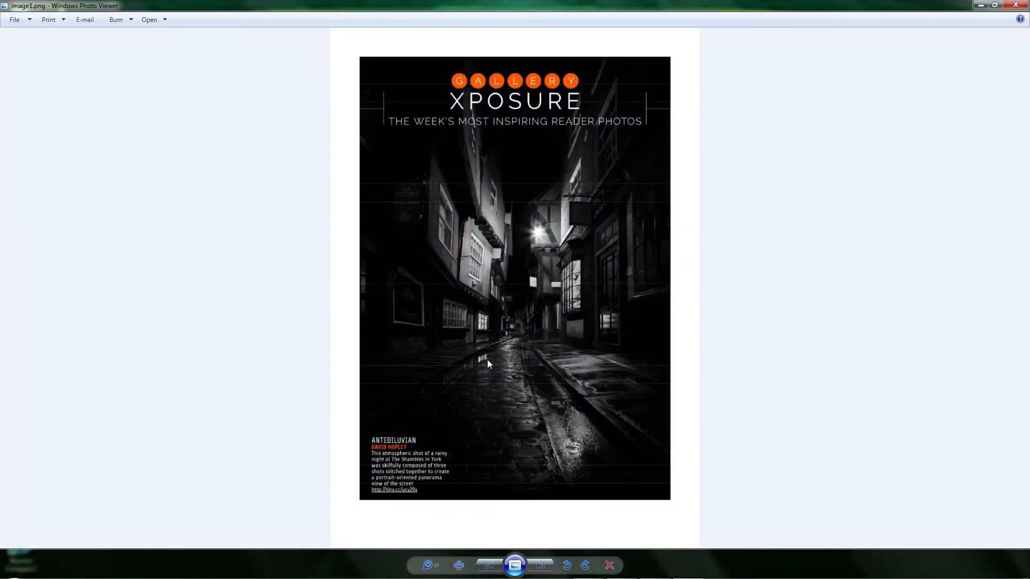
Inspect the saved image at different magnifications, checking the heading, the photo and the caption text
scroll(487, 359, "up", 3)
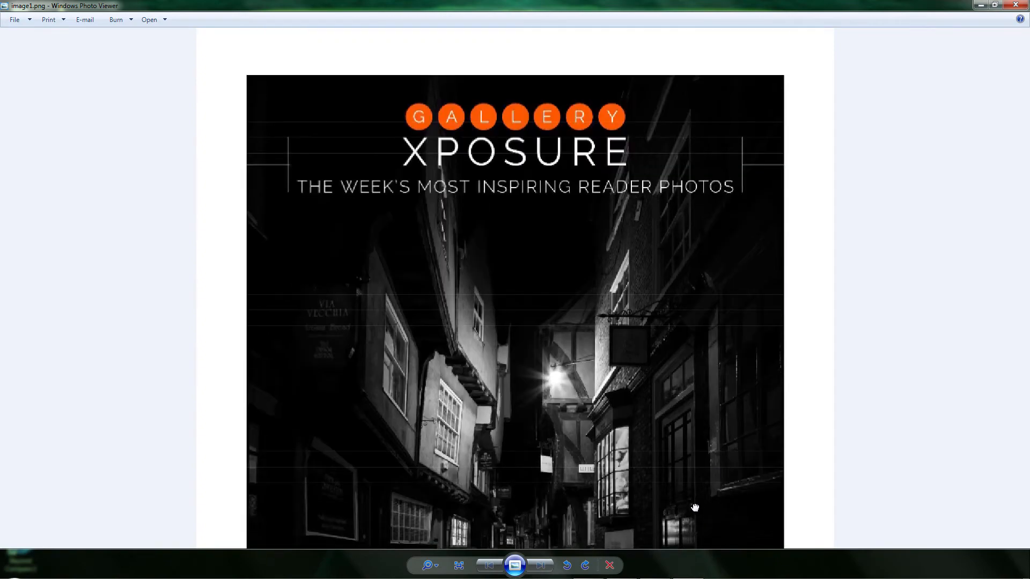
left_click_drag(695, 507, 692, 131)
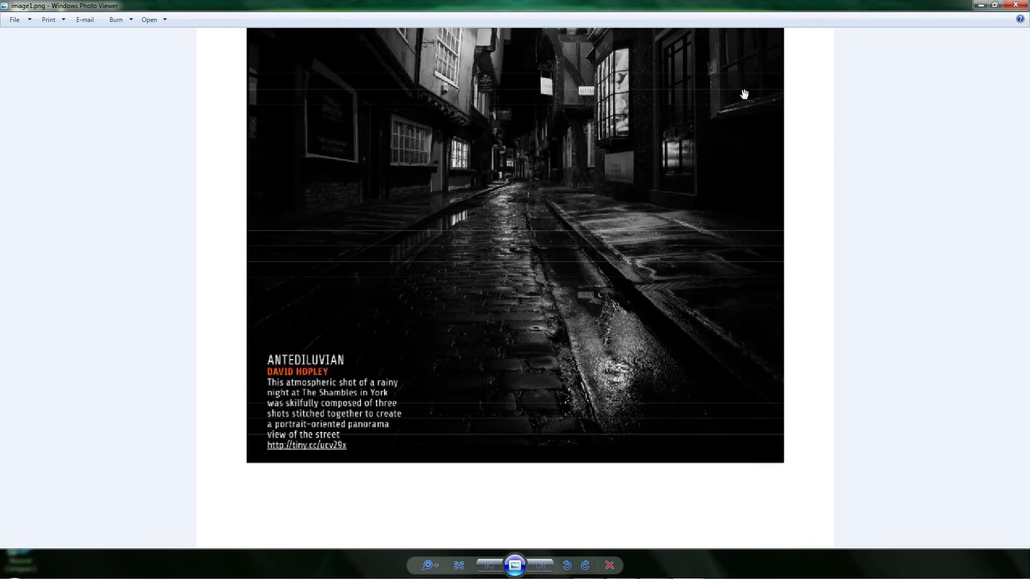
left_click_drag(744, 95, 704, 3)
left_click_drag(745, 123, 761, 26)
scroll(487, 75, "down", 3)
scroll(570, 394, "up", 2)
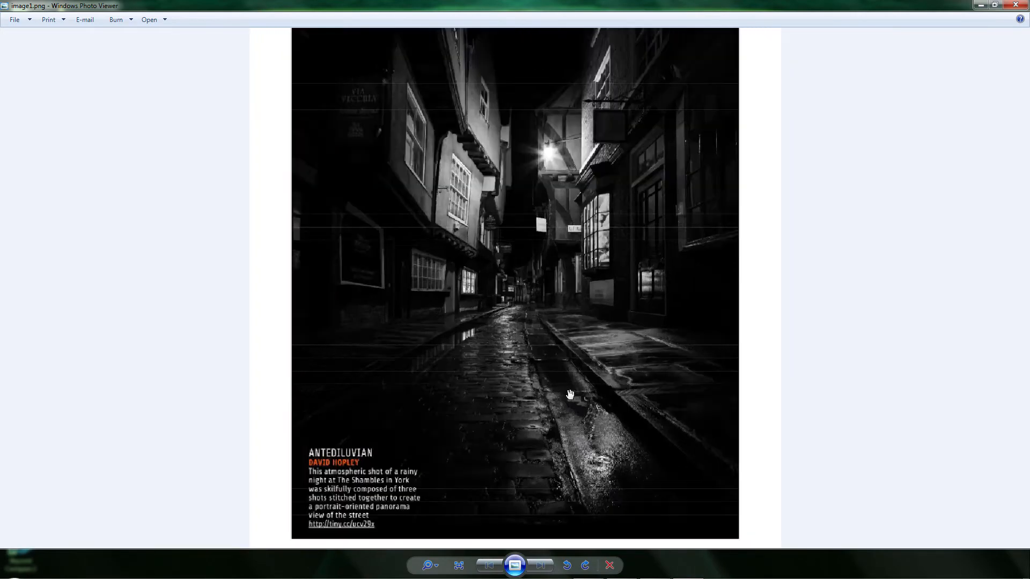
scroll(570, 394, "up", 4)
scroll(576, 364, "down", 5)
left_click_drag(631, 228, 587, 403)
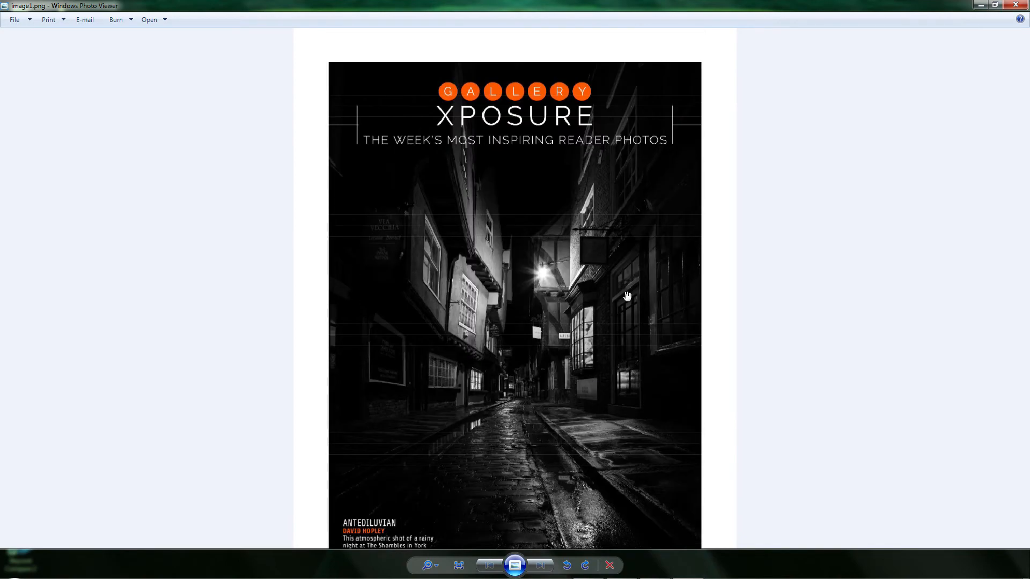
mouse_move(595, 252)
left_mouse_down()
mouse_move(601, 89)
mouse_move(588, 236)
left_mouse_up()
scroll(625, 261, "down", 2)
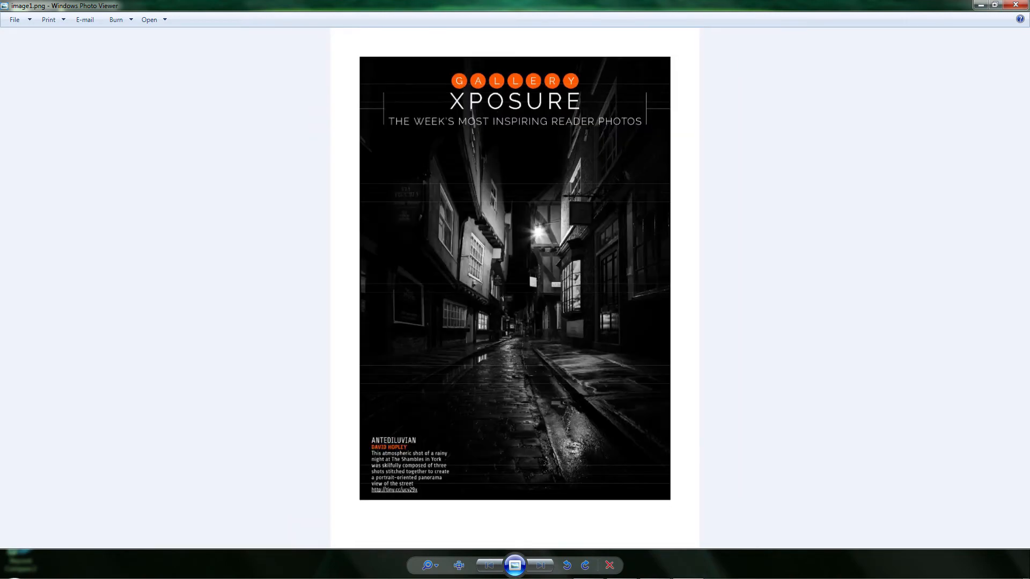
Close the image viewer and switch back to the magazine PDF in Adobe Reader
left_click(1015, 5)
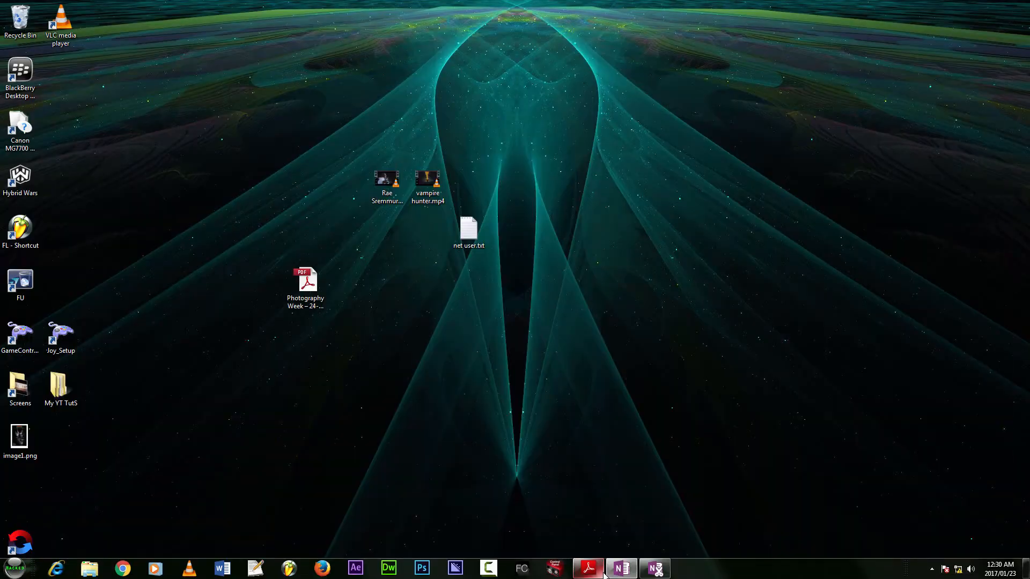
left_click(602, 573)
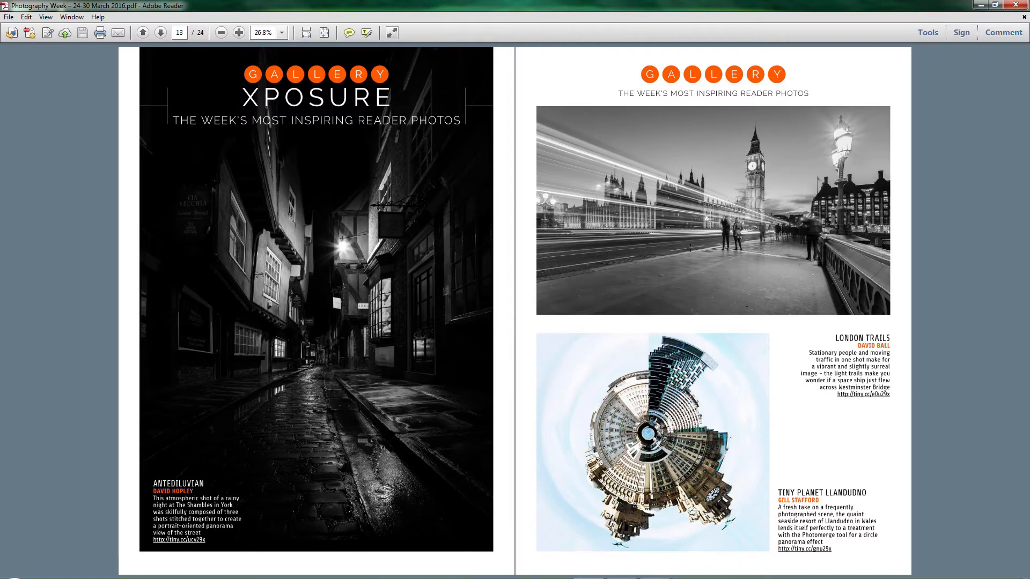
key("ctrl+p")
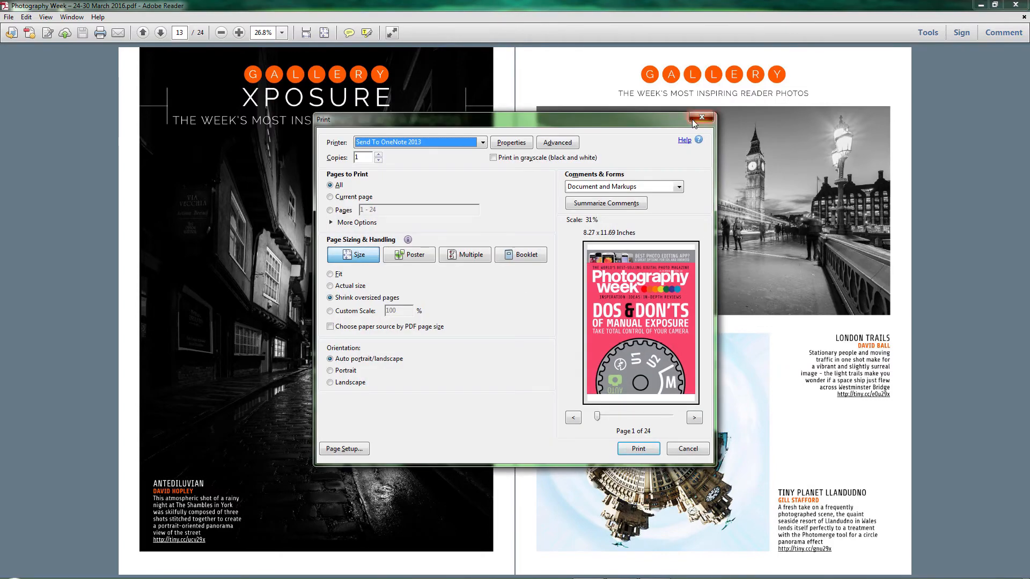
left_click(706, 114)
Print only page 13 of the PDF with Send To OneNote 2013 as the printer
left_click(10, 17)
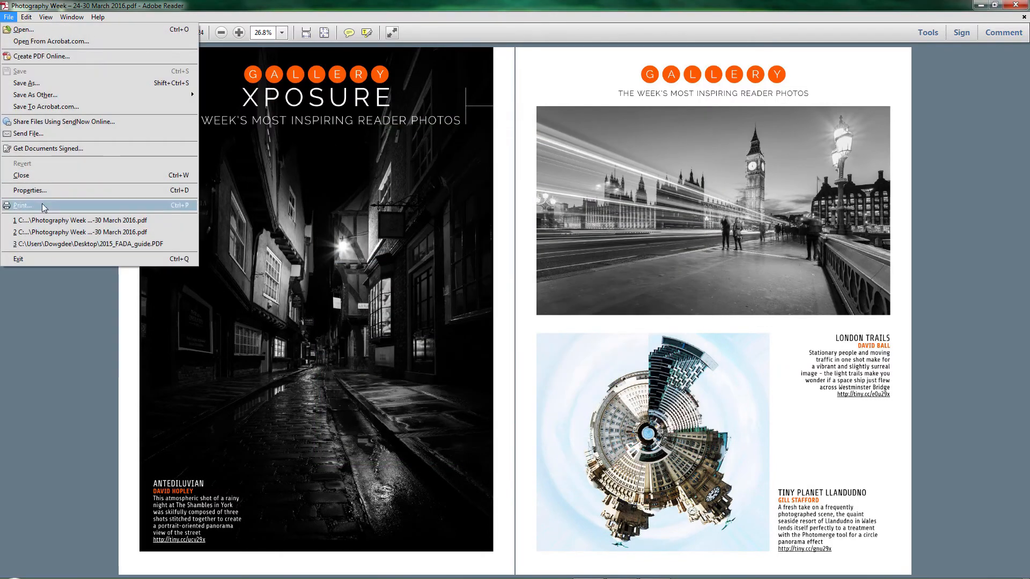
left_click(43, 207)
left_click(337, 212)
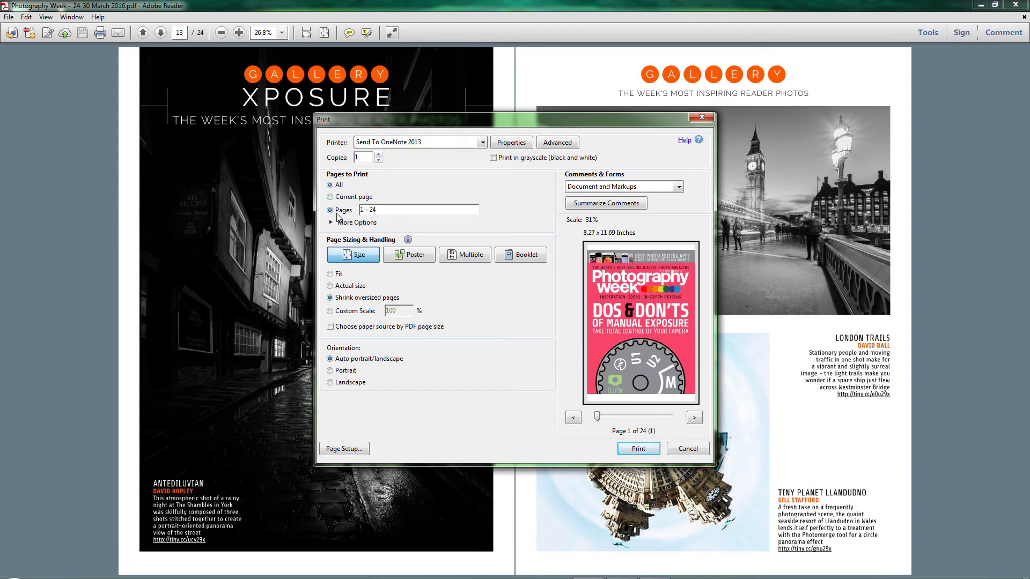
left_click_drag(387, 210, 288, 215)
type("13")
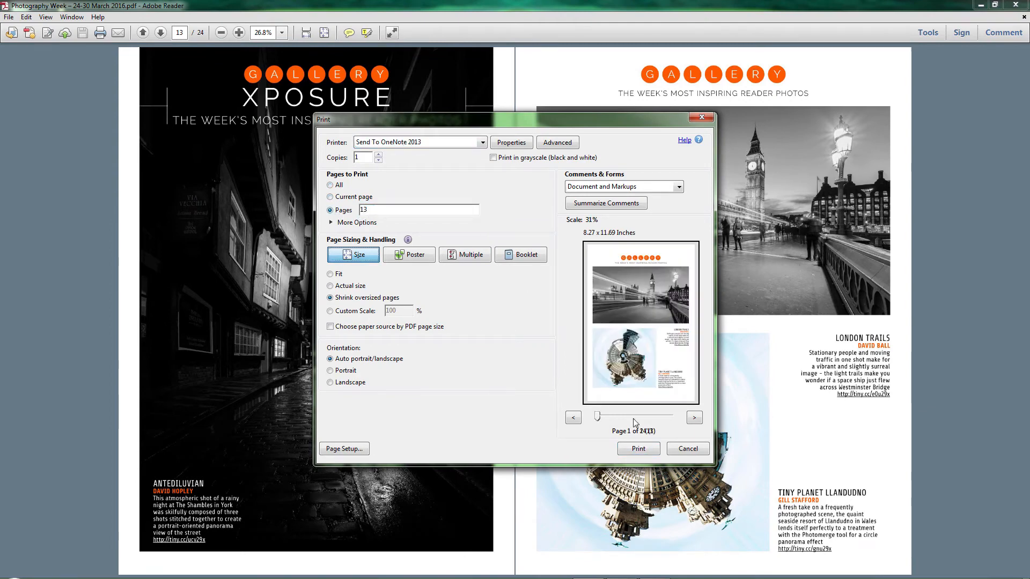
left_click(638, 449)
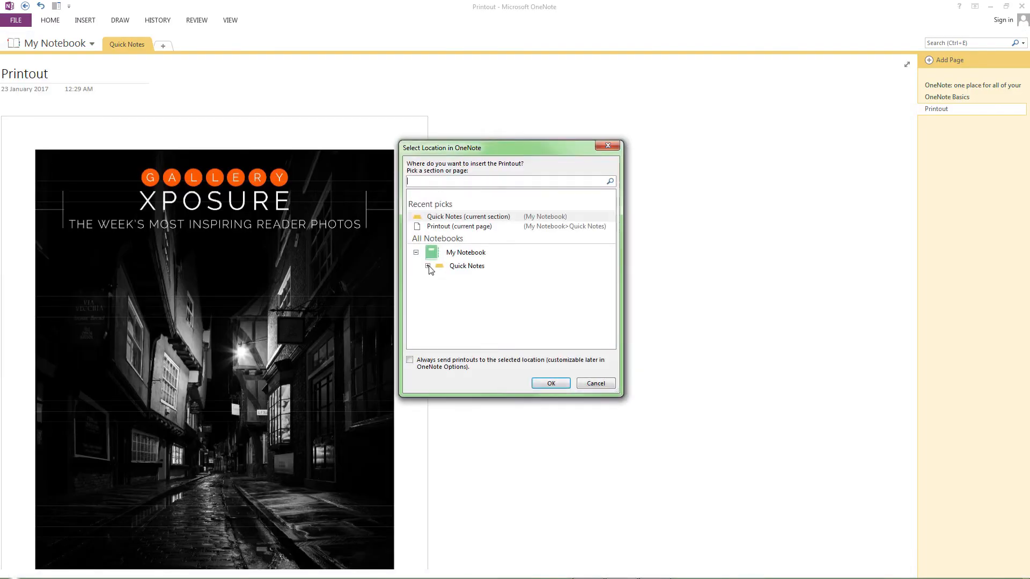
Insert the printout into the Quick Notes section of My Notebook
left_click(428, 266)
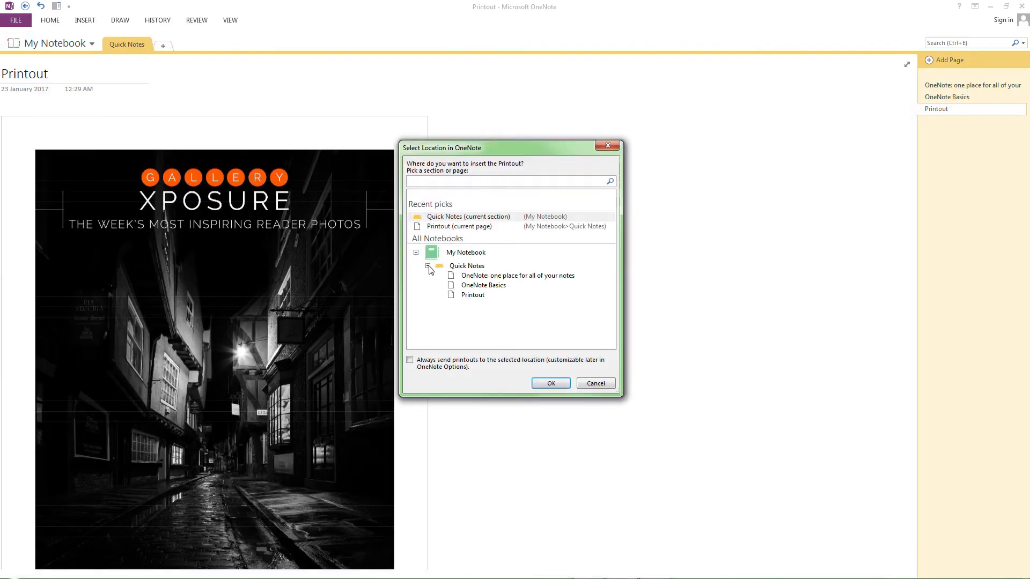
left_click(428, 266)
left_click(463, 271)
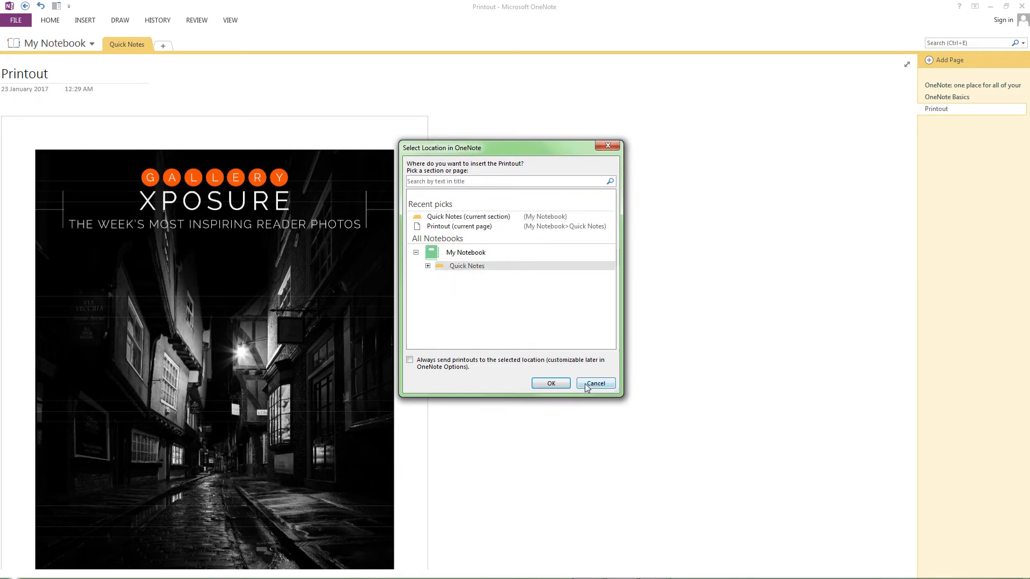
left_click(551, 384)
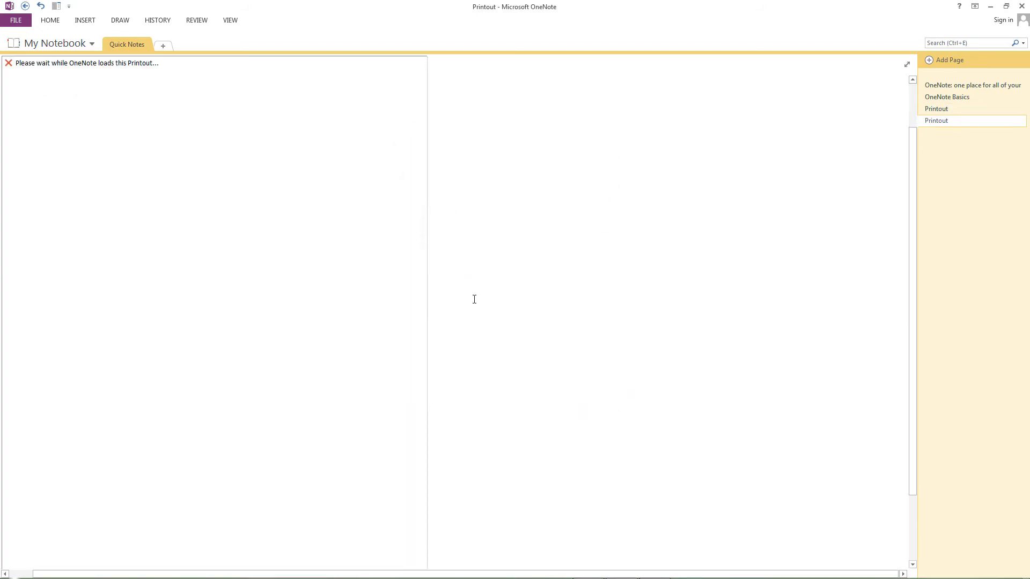
Examine the new printout from heading to captions and compare it with the earlier printout page in Quick Notes
scroll(485, 300, "down", 5)
scroll(488, 301, "up", 3)
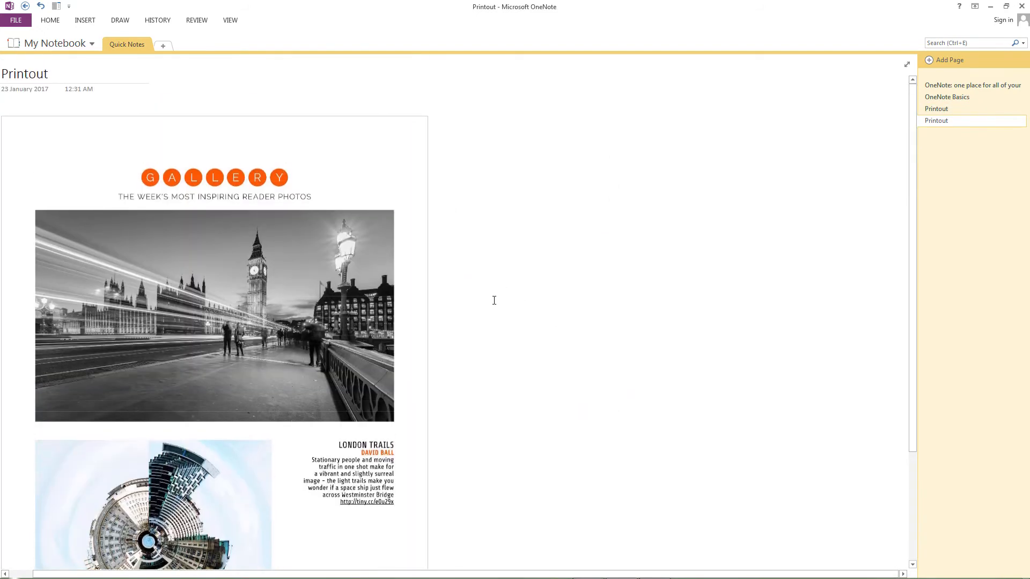
scroll(215, 311, "down", 3)
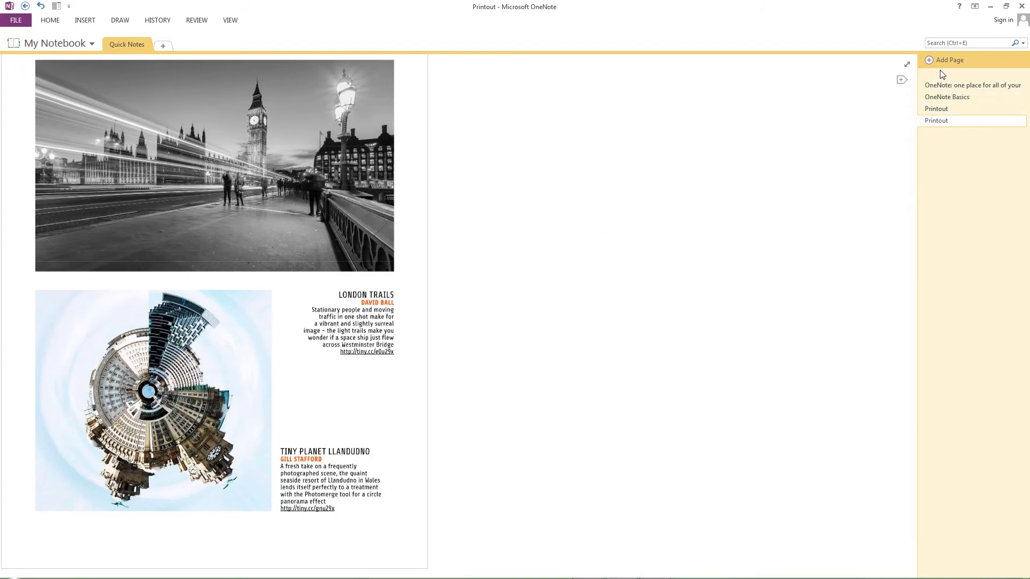
left_click(946, 110)
left_click(955, 122)
left_click(955, 111)
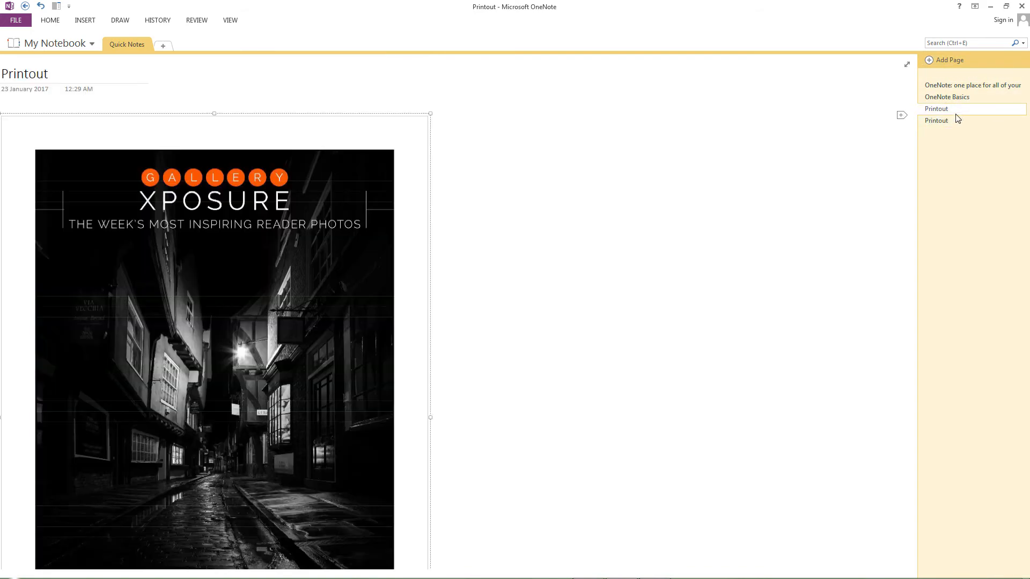
left_click(954, 121)
left_click(959, 110)
left_click(960, 100)
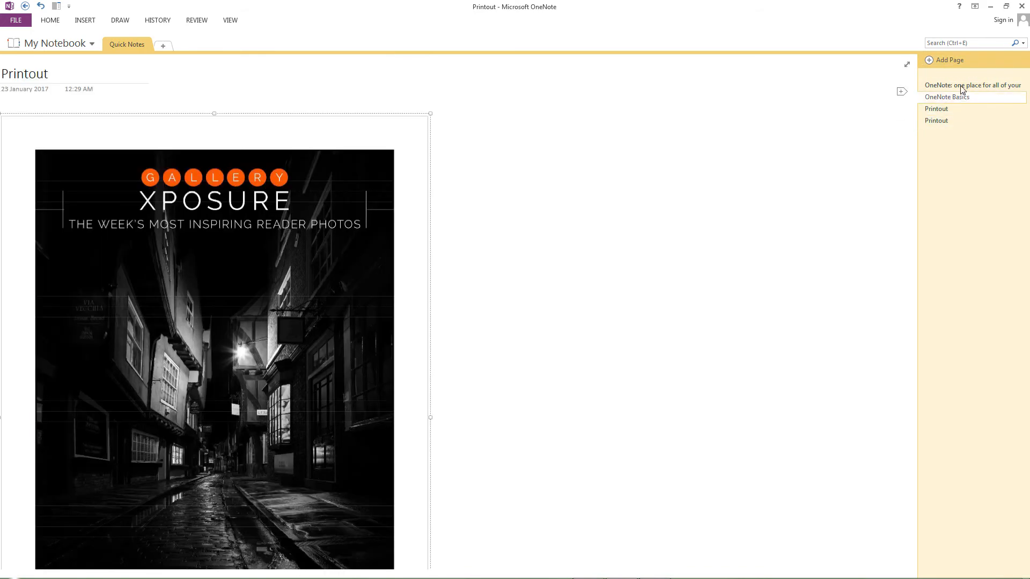
left_click(962, 89)
left_click(960, 98)
left_click(954, 121)
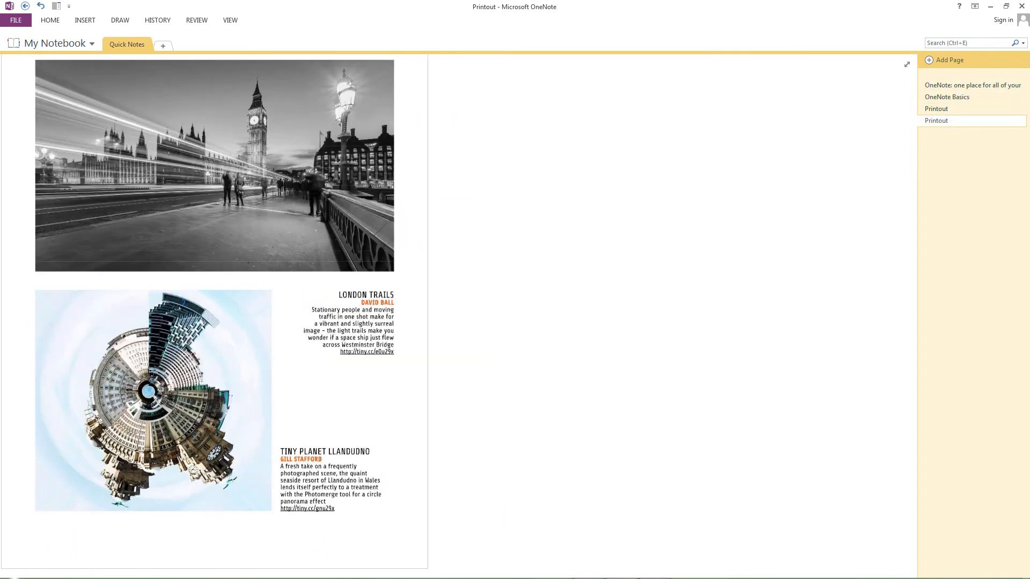
Save the page 13 printout image to the Desktop as a PNG named image2
scroll(280, 245, "up", 3)
scroll(301, 234, "down", 3)
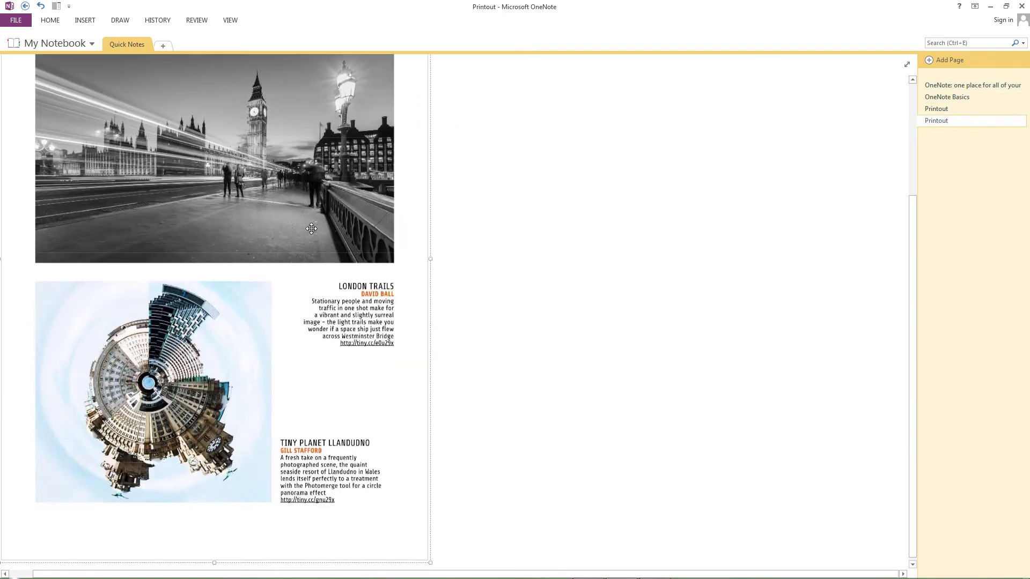
scroll(310, 229, "up", 3)
right_click(310, 229)
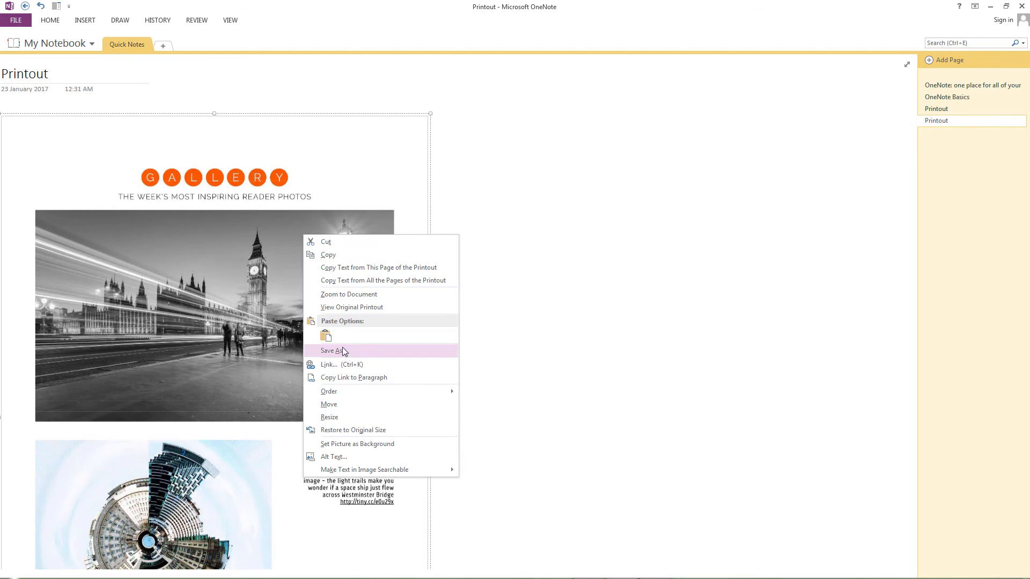
left_click(343, 347)
type("i")
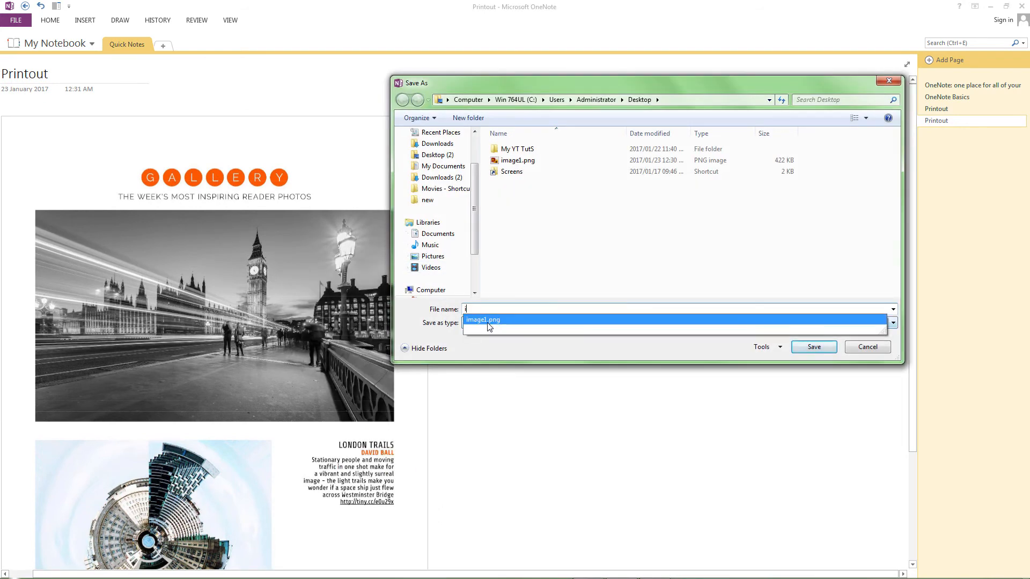
type("mage2")
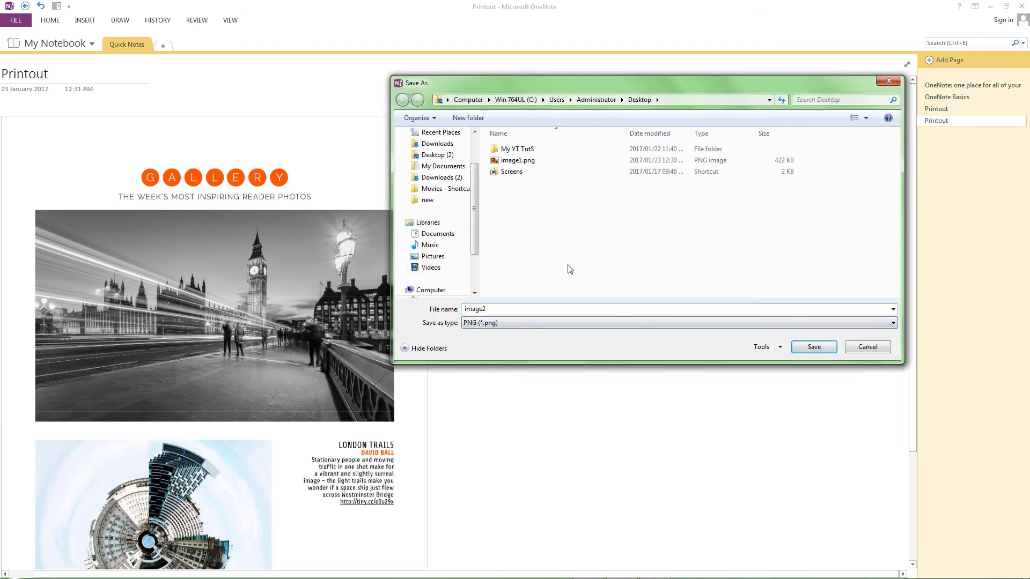
left_click(811, 347)
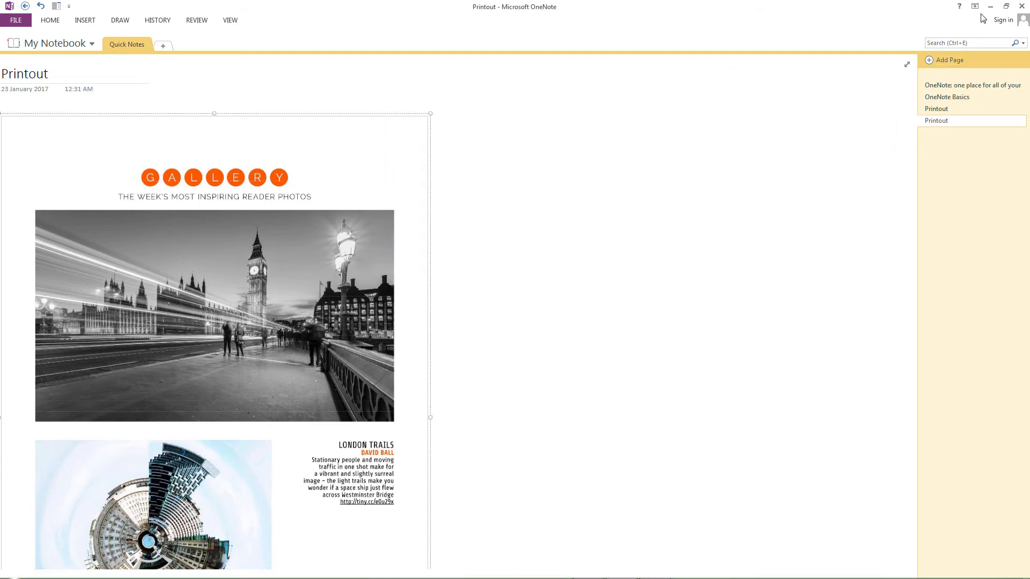
Minimize OneNote and Adobe Reader, and open image2.png from the desktop in Windows Photo Viewer
left_click(990, 6)
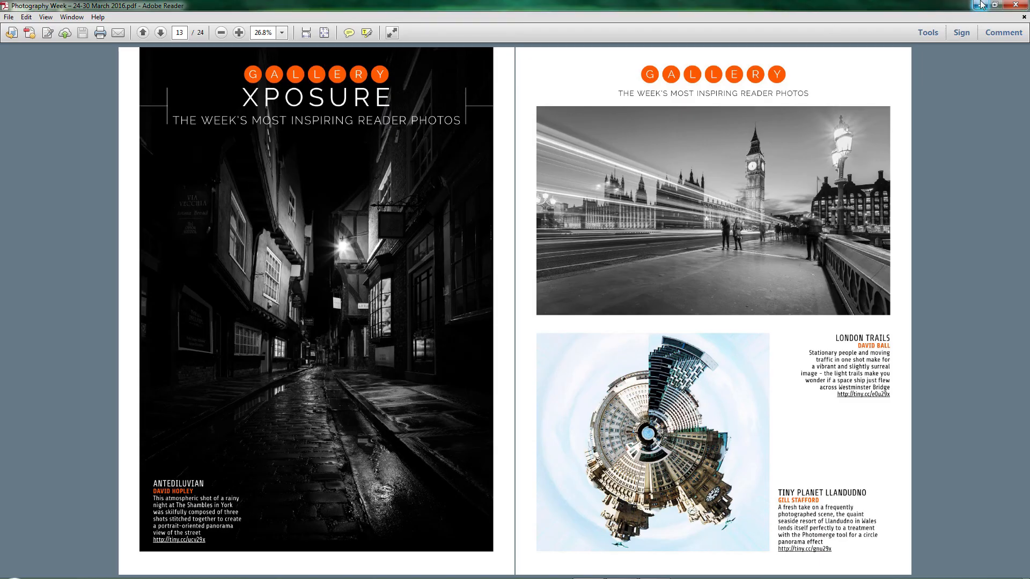
left_click(980, 6)
double_click(27, 495)
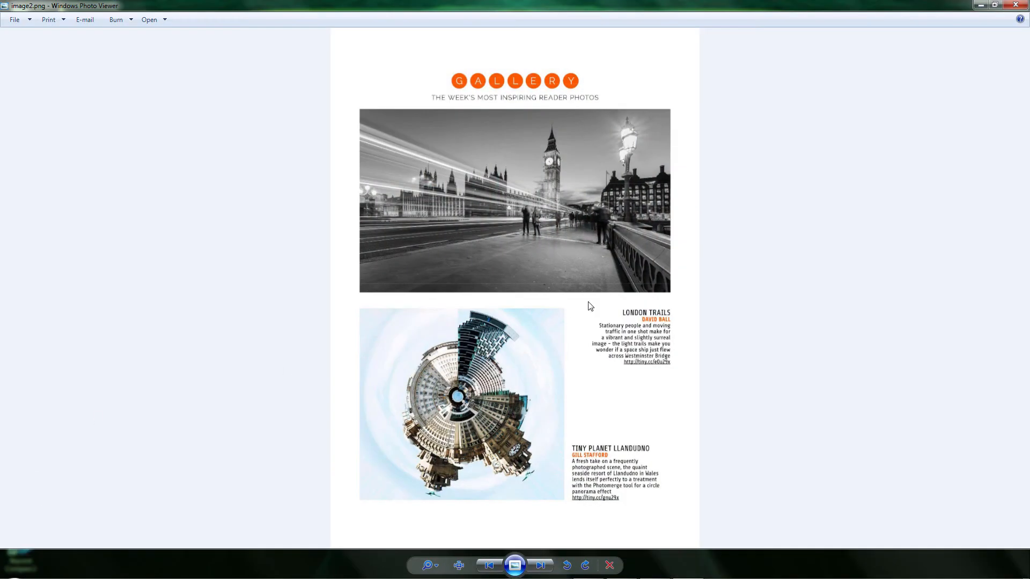
Inspect the heading, both photos and the captions of image2.png at higher magnification, and close the viewer
scroll(584, 204, "up", 3)
left_click_drag(813, 185, 761, 480)
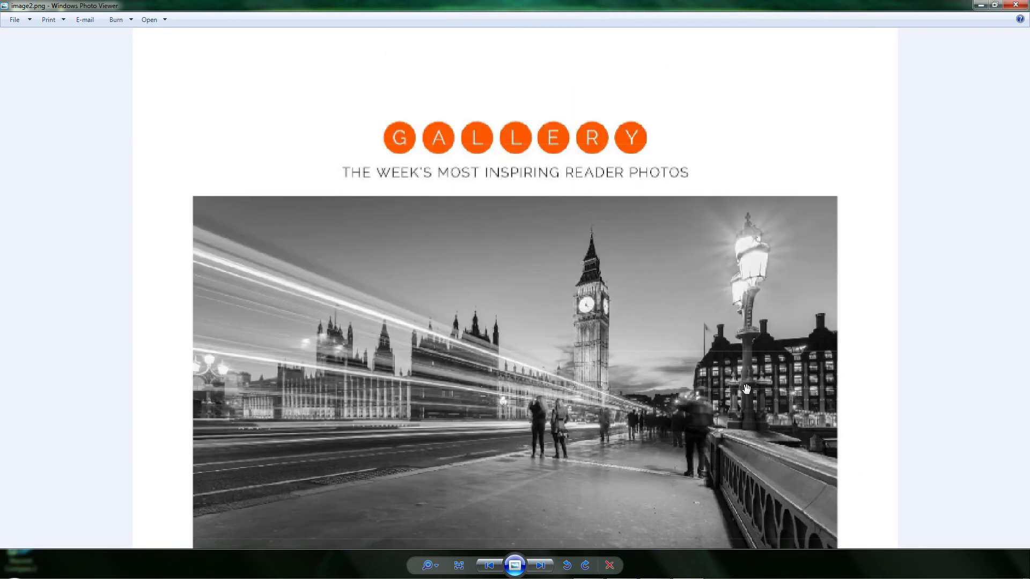
scroll(746, 388, "down", 3)
left_click_drag(743, 414, 636, 290)
scroll(625, 506, "up", 2)
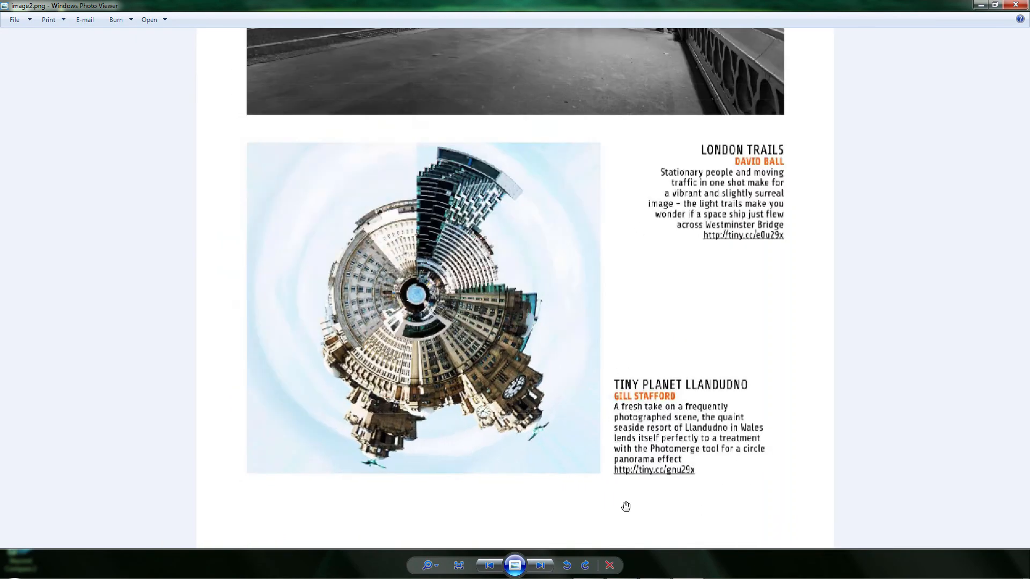
scroll(619, 482, "down", 4)
left_click(1020, 6)
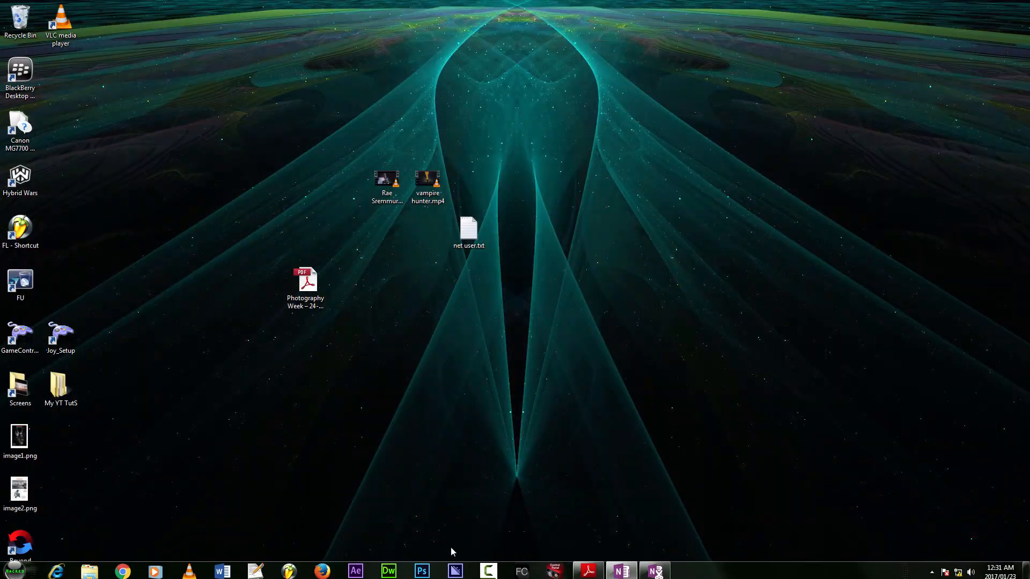
Return to the PDF in Adobe Reader and check the file types offered for saving a copy, without saving
left_click(588, 569)
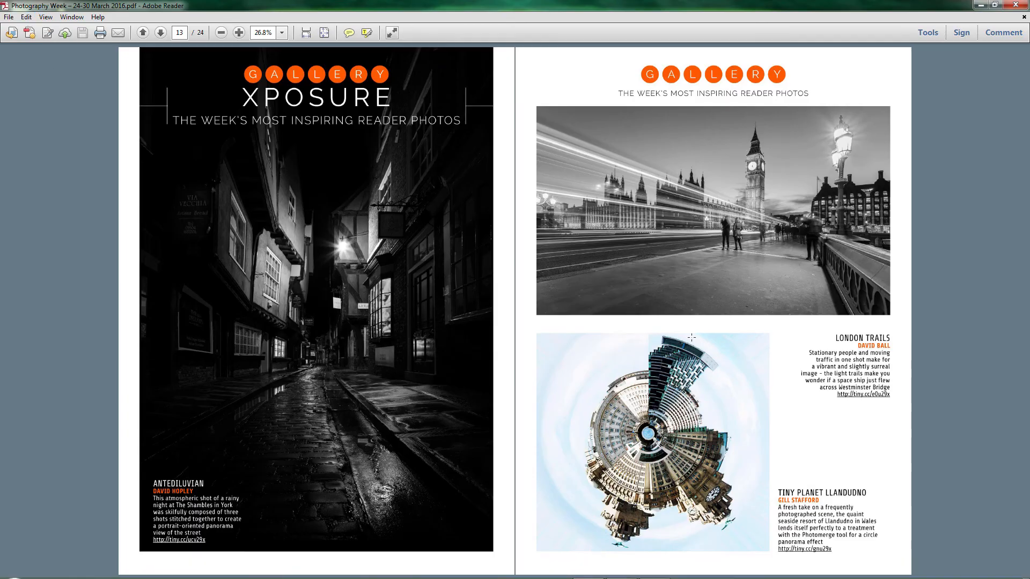
key("ctrl+shift+s")
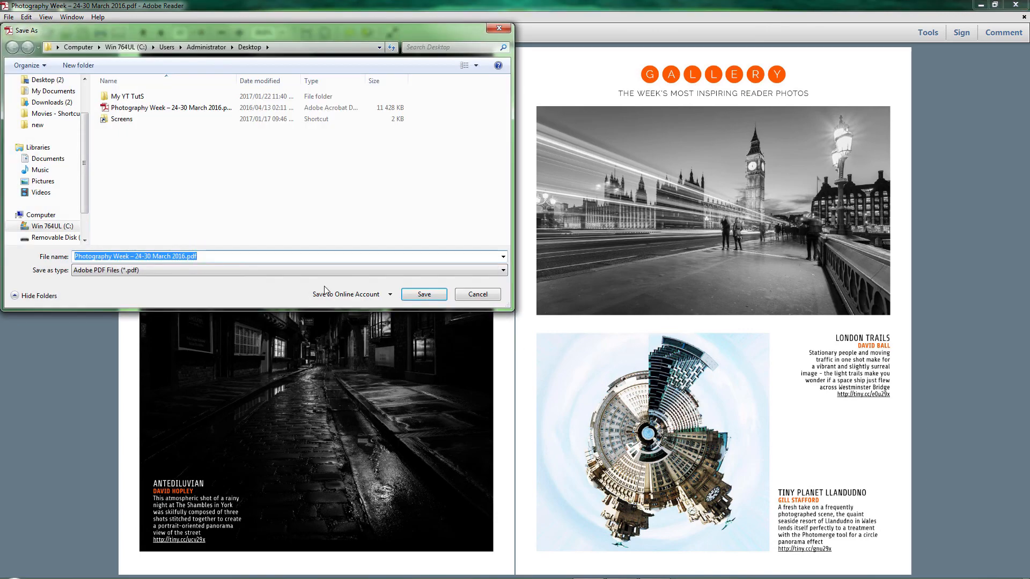
left_click(314, 271)
left_click(316, 280)
left_click(477, 294)
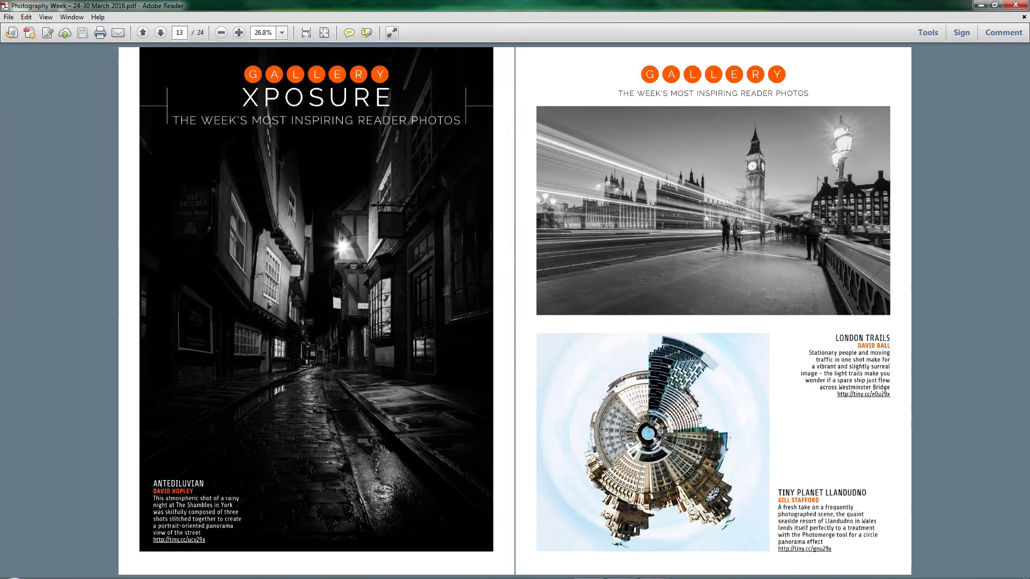
Close Adobe Reader and bring the OneNote window back up
left_click(1015, 5)
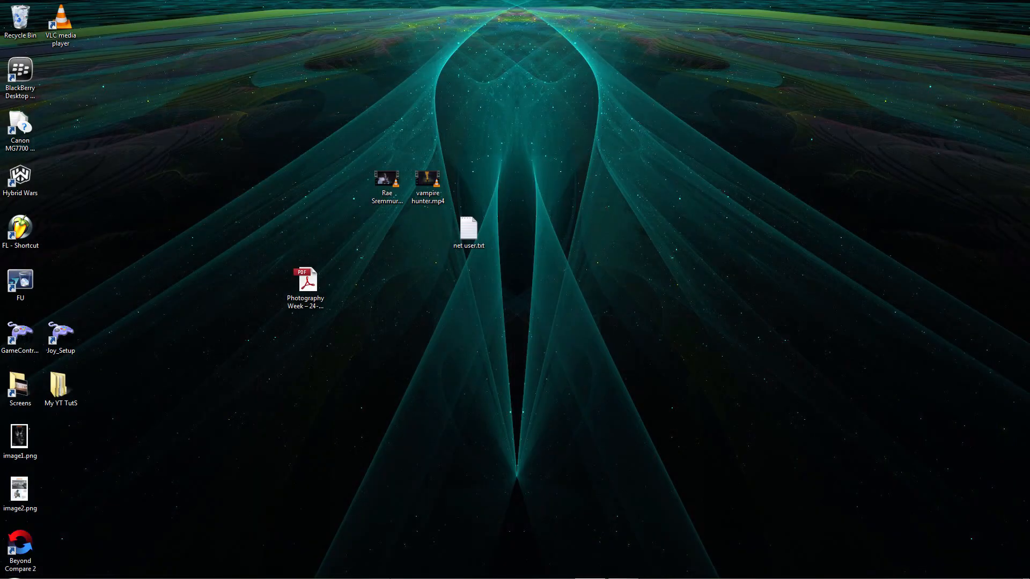
left_click(600, 574)
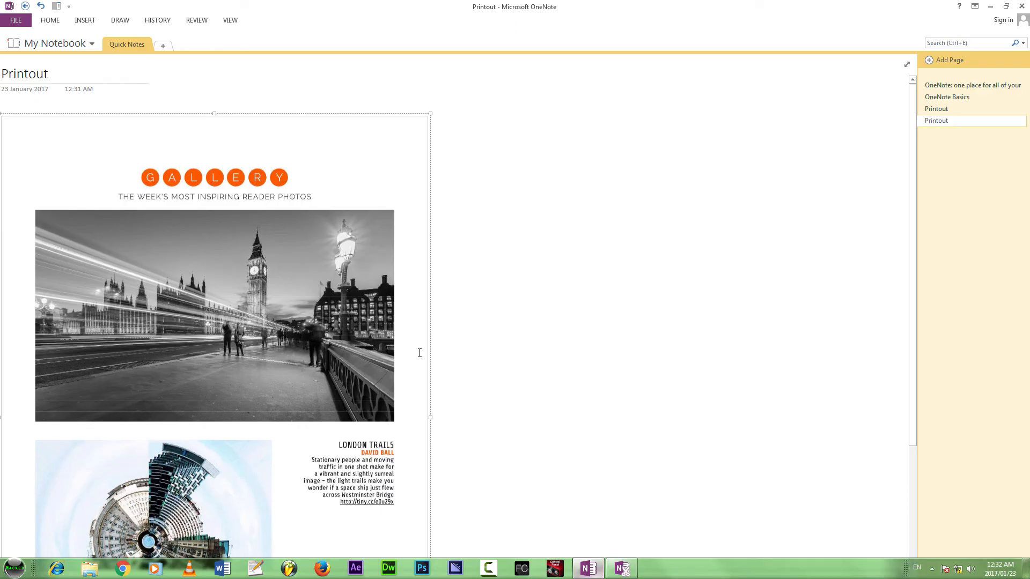
Look over the page 13 printout from its title to the last caption, and close OneNote
scroll(531, 296, "down", 3)
scroll(539, 294, "up", 3)
scroll(542, 293, "down", 3)
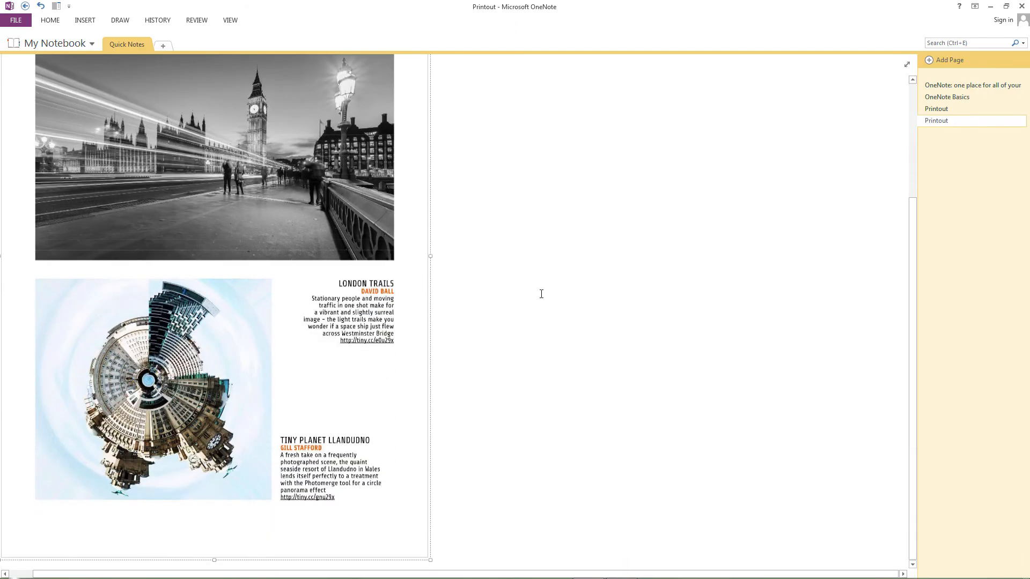
scroll(542, 292, "up", 1)
scroll(542, 293, "down", 1)
scroll(516, 312, "up", 3)
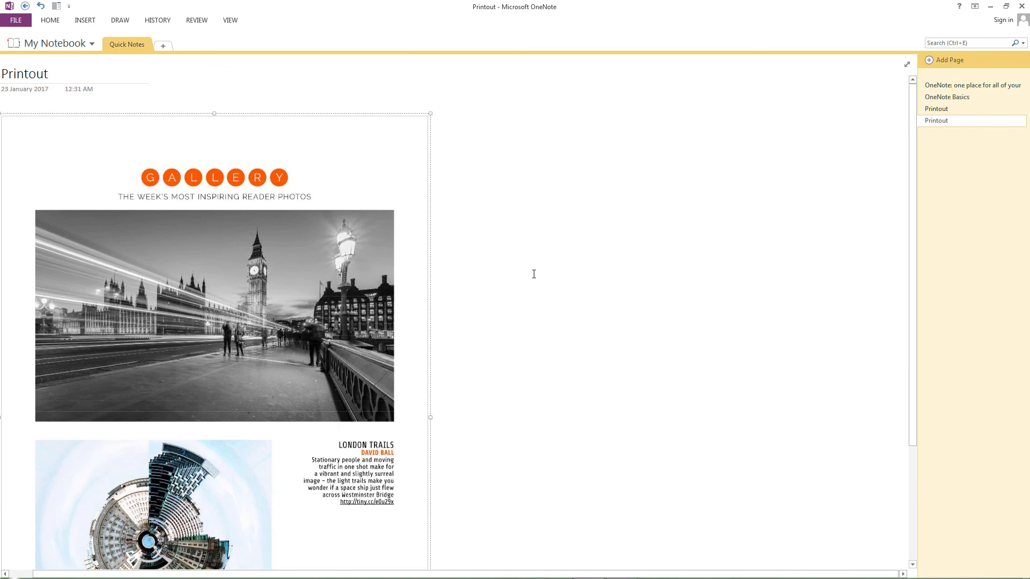
scroll(538, 276, "down", 3)
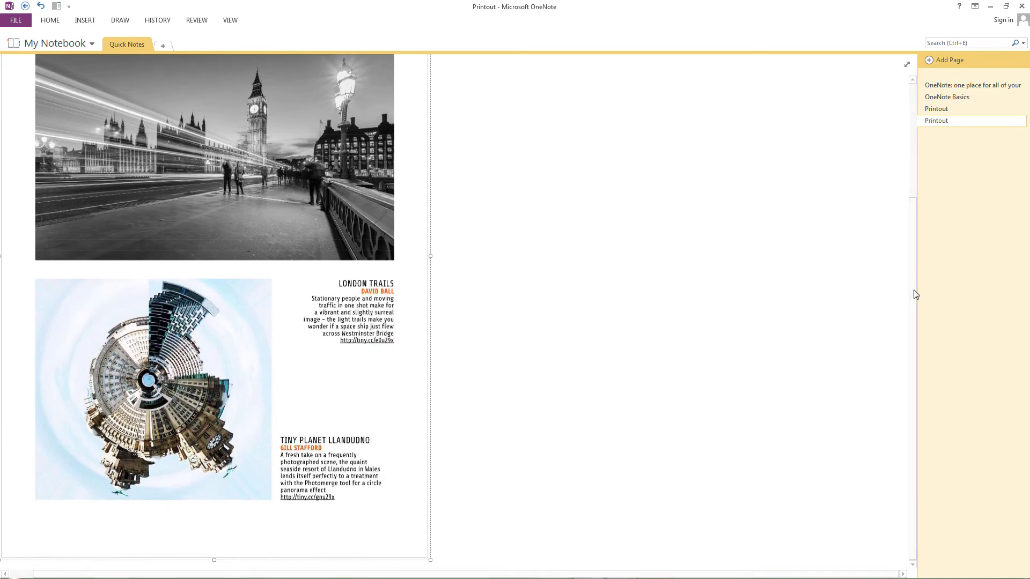
left_click_drag(910, 339, 912, 165)
scroll(851, 252, "down", 3)
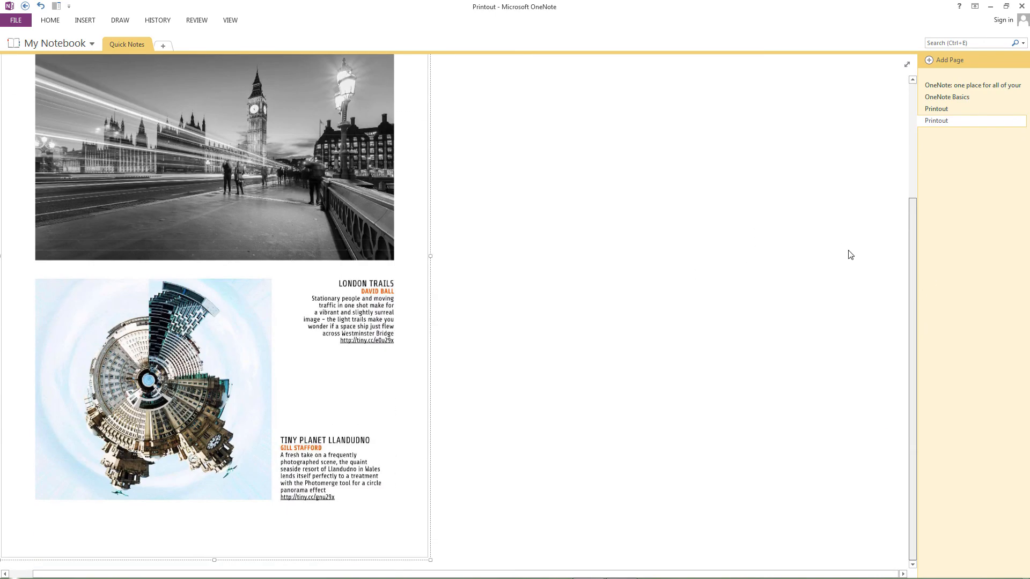
scroll(917, 127, "up", 3)
scroll(888, 279, "down", 3)
scroll(844, 147, "up", 3)
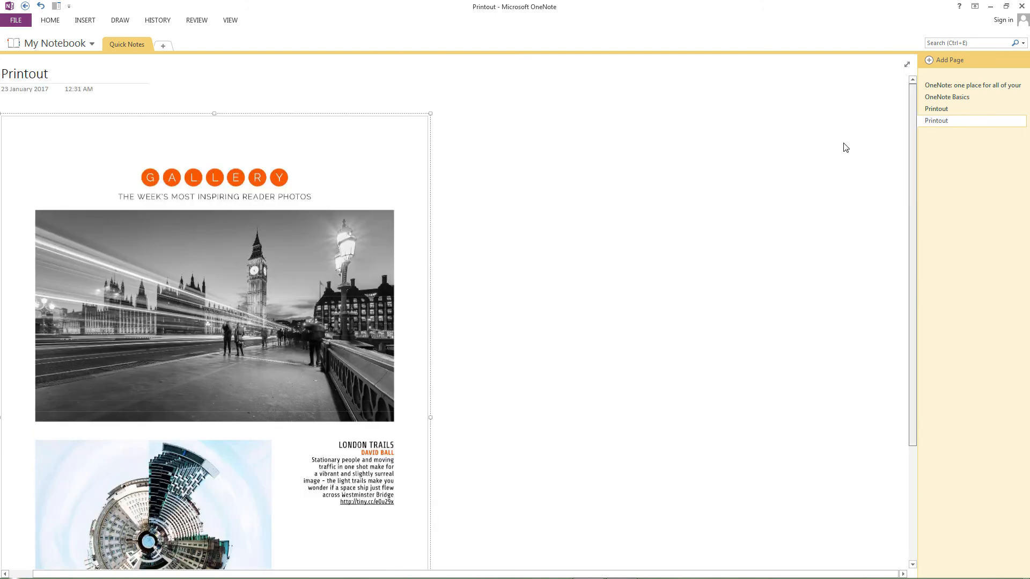
scroll(853, 154, "down", 3)
scroll(862, 165, "up", 2)
scroll(856, 166, "up", 1)
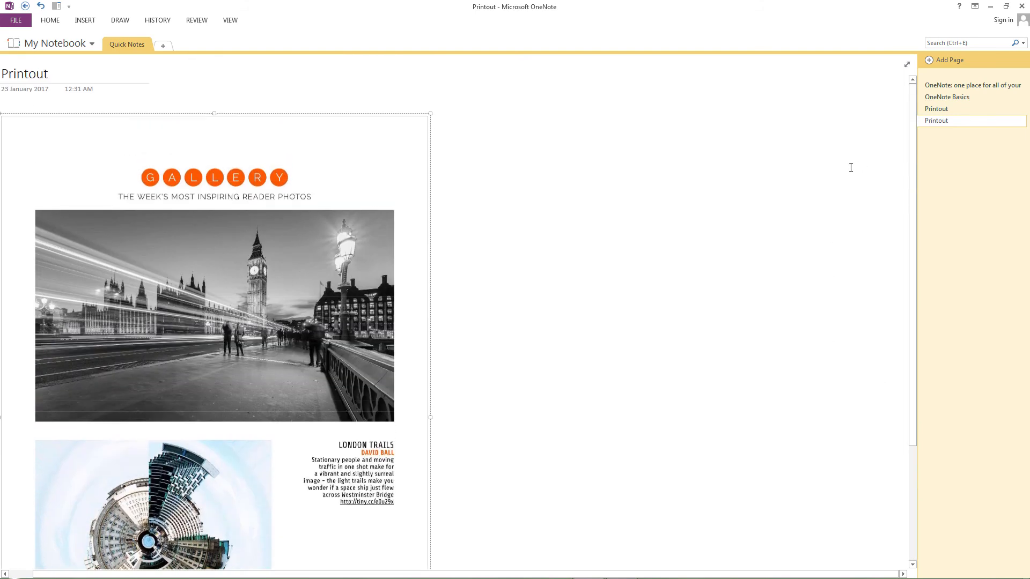
left_click(1022, 6)
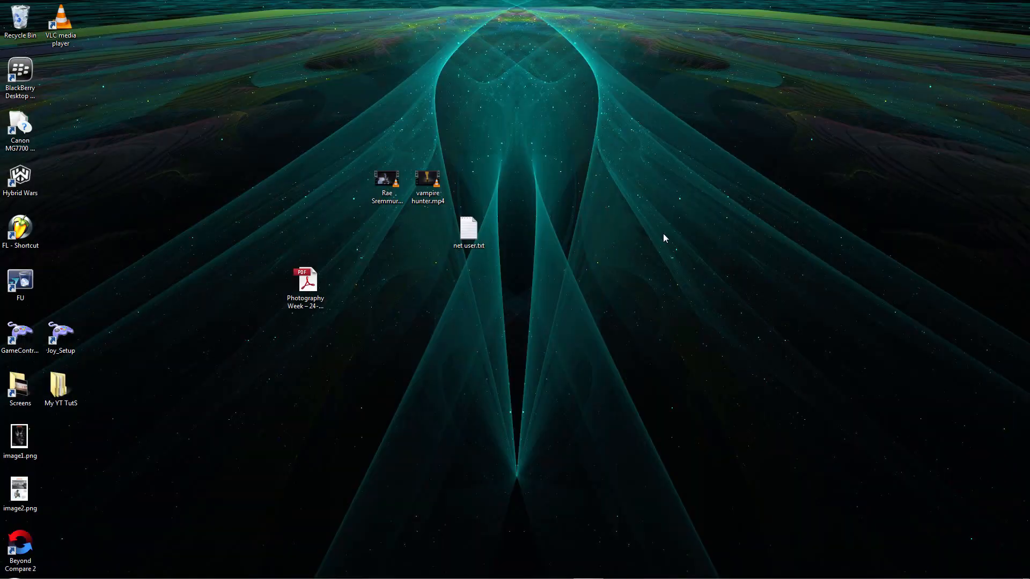